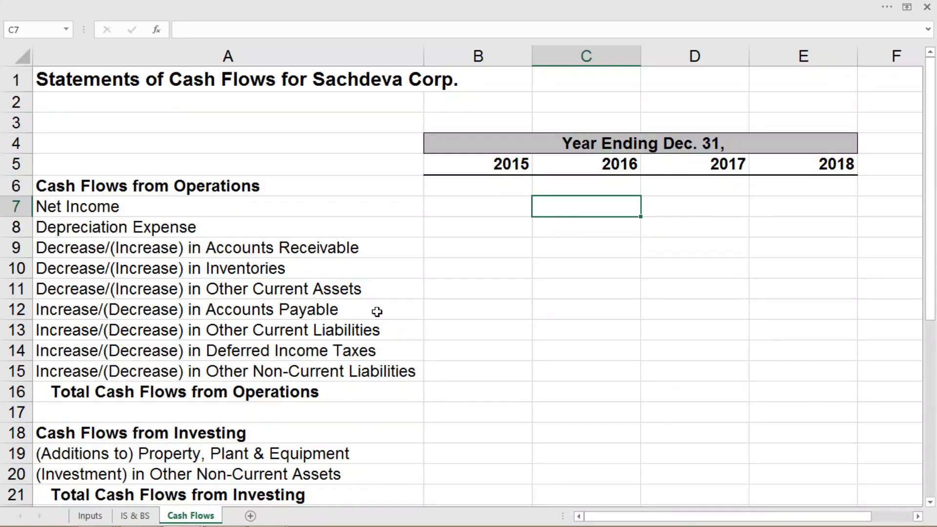
Review the operations, investing and financing sections of the Statements of Cash Flows for Sachdeva Corp
{"action": "scroll", "coordinate": [376, 311], "scroll_direction": "down", "scroll_amount": 1}
{"action": "left_click", "coordinate": [345, 329]}
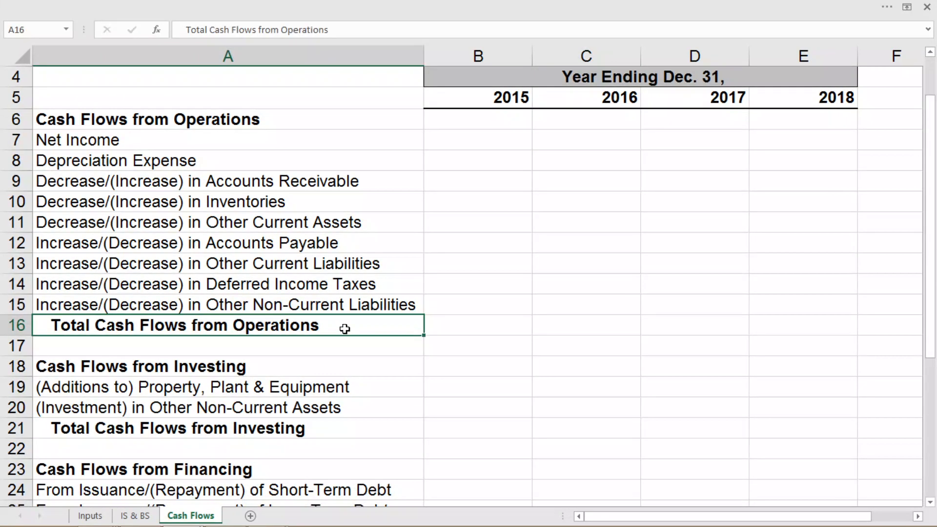
{"action": "scroll", "coordinate": [345, 328], "scroll_direction": "down", "scroll_amount": 3}
{"action": "left_click", "coordinate": [334, 243]}
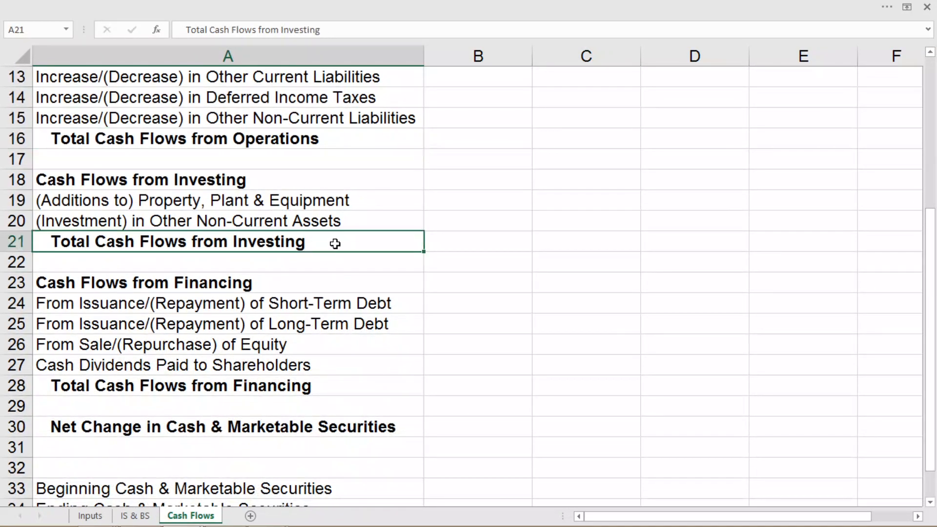
{"action": "scroll", "coordinate": [335, 244], "scroll_direction": "down", "scroll_amount": 1}
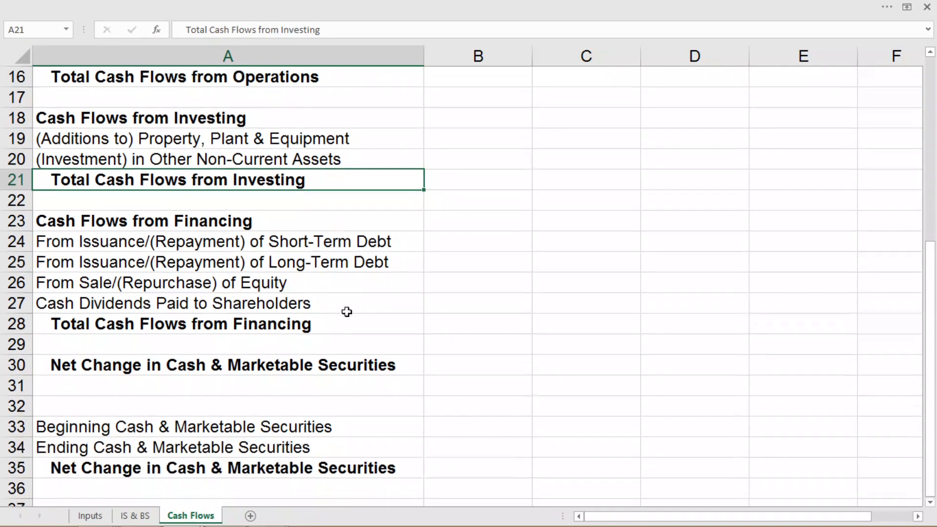
{"action": "left_click", "coordinate": [345, 337]}
{"action": "left_click", "coordinate": [342, 321]}
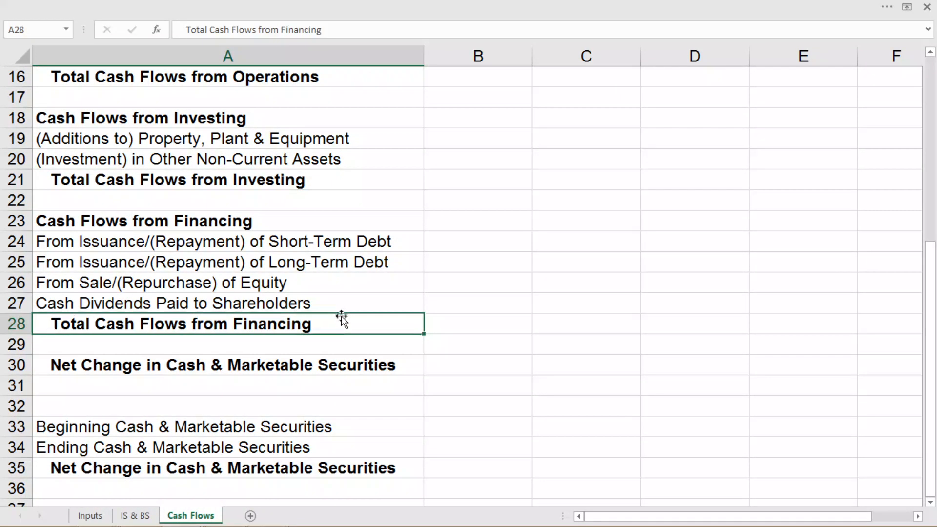
{"action": "scroll", "coordinate": [561, 358], "scroll_direction": "up", "scroll_amount": 5}
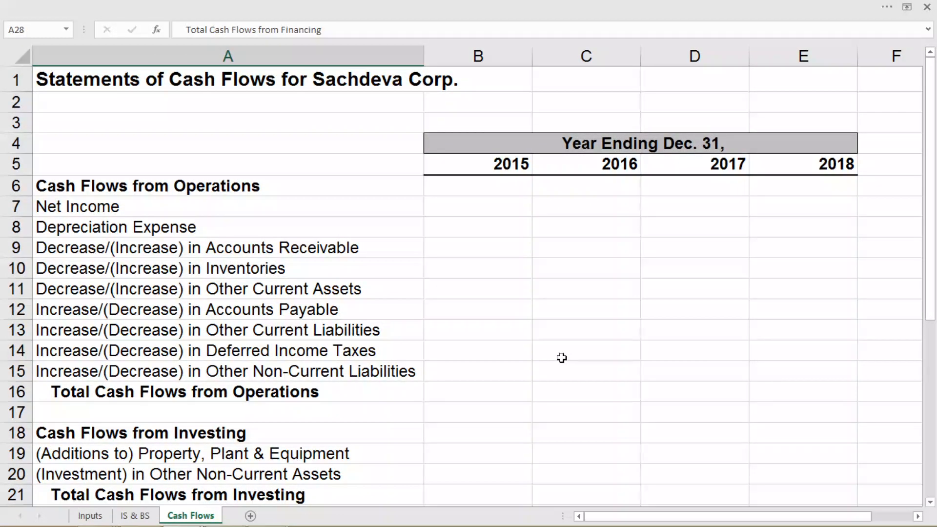
{"action": "left_click", "coordinate": [563, 211]}
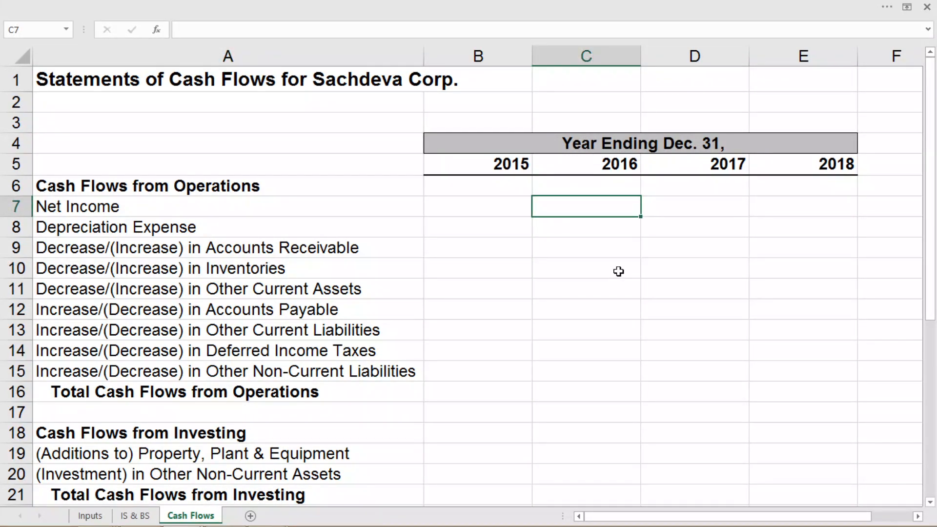
{"action": "left_click", "coordinate": [316, 78]}
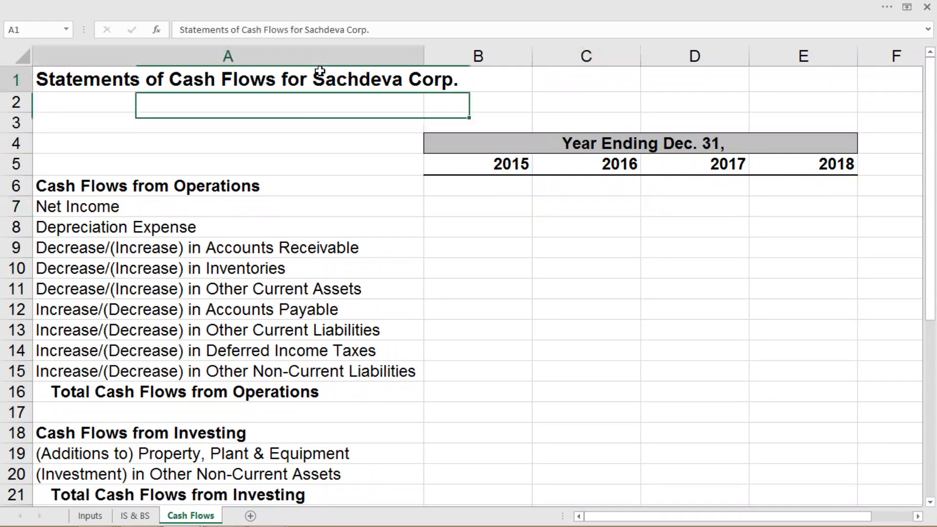
Link 2016 Net Income in C7 to 'IS & BS'!C20 and fill the formula across to 2018
{"action": "left_click", "coordinate": [566, 201]}
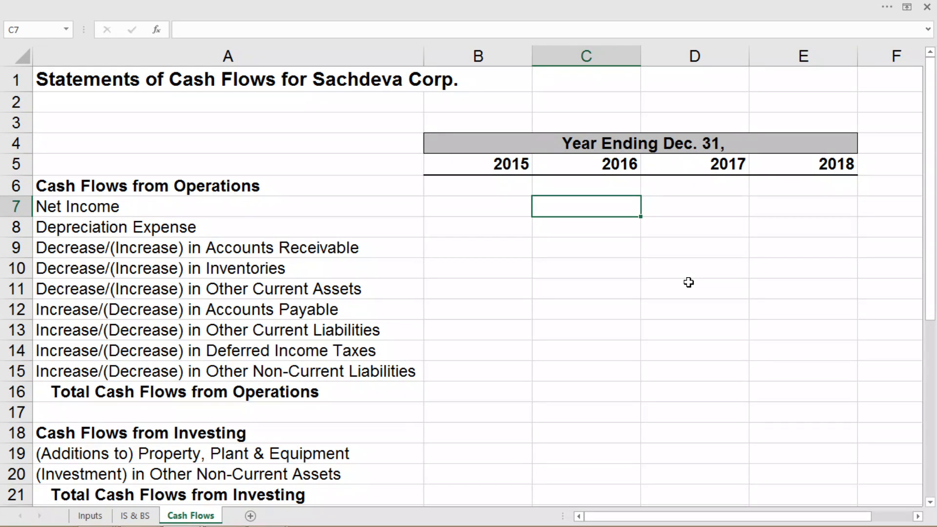
{"action": "type", "text": "="}
{"action": "left_click", "coordinate": [144, 518]}
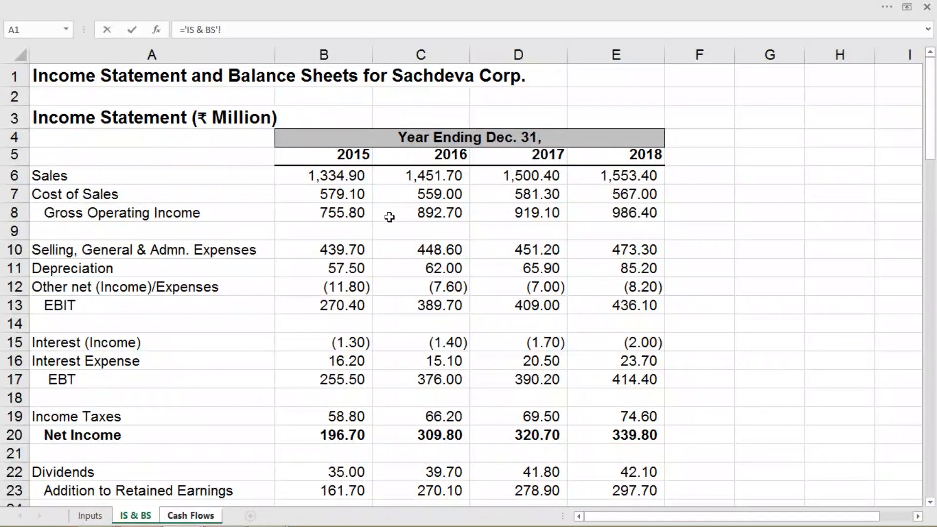
{"action": "left_click", "coordinate": [445, 435]}
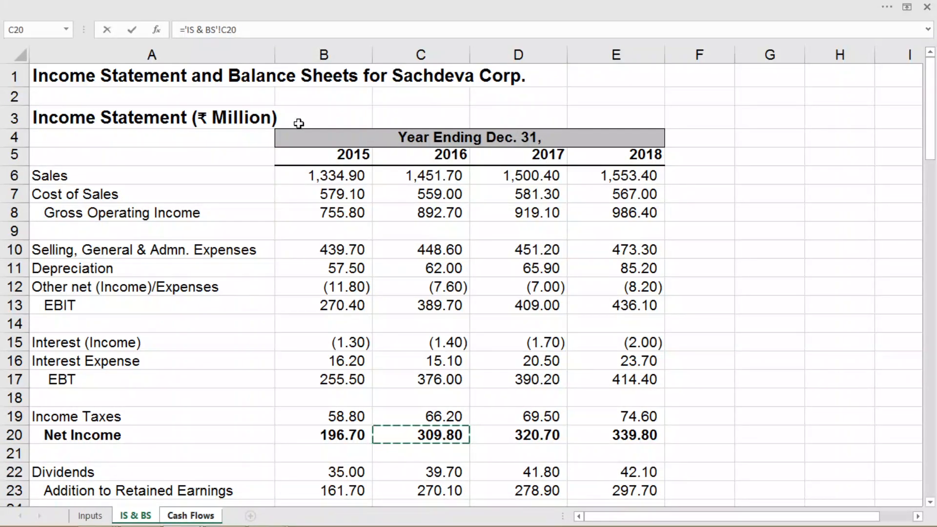
{"action": "key", "text": "Return"}
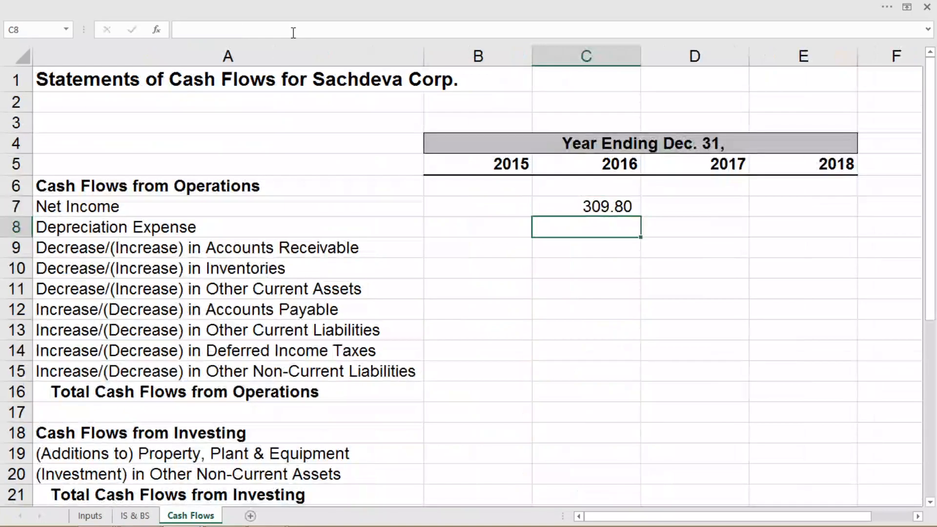
{"action": "left_click", "coordinate": [590, 209]}
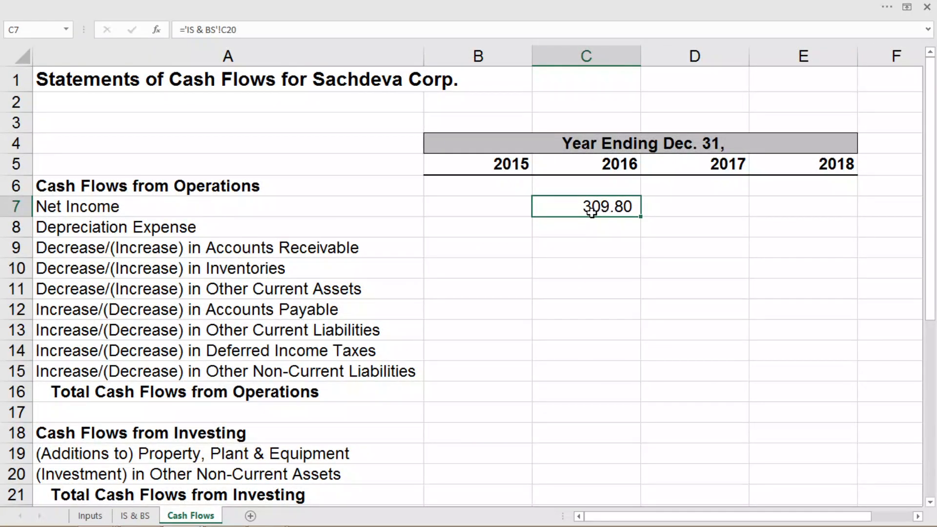
{"action": "left_click_drag", "start_coordinate": [640, 216], "coordinate": [822, 210]}
Link 2016 Depreciation Expense in C8 to 'IS & BS'!C11 and fill the formula across to 2018
{"action": "left_click", "coordinate": [588, 231]}
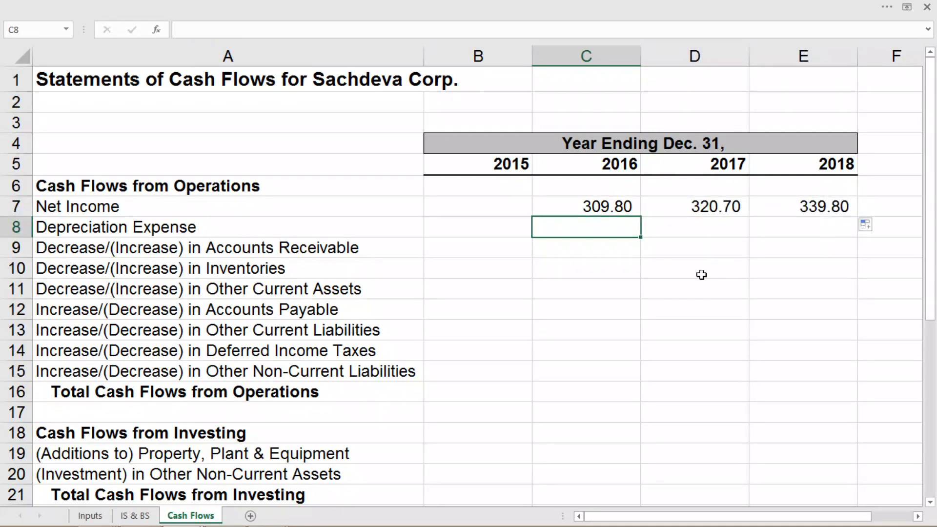
{"action": "type", "text": "="}
{"action": "left_click", "coordinate": [136, 517]}
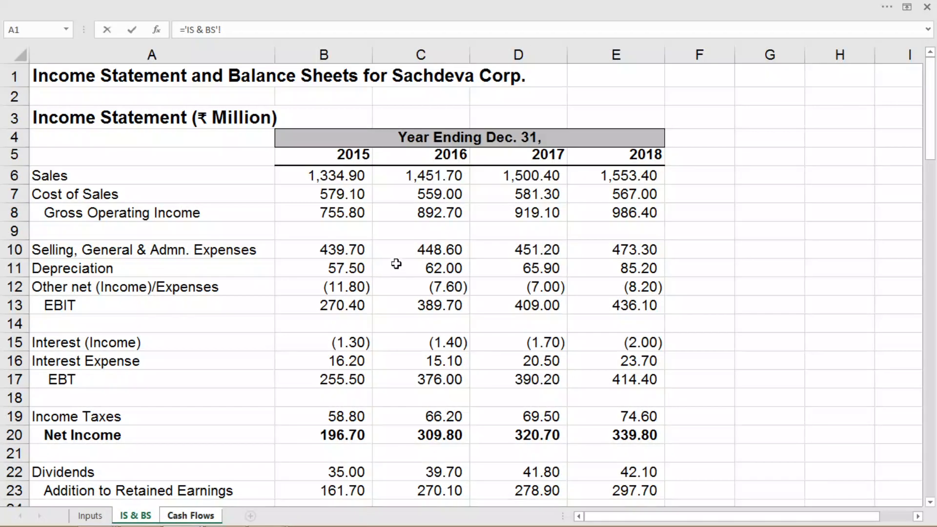
{"action": "left_click", "coordinate": [450, 269]}
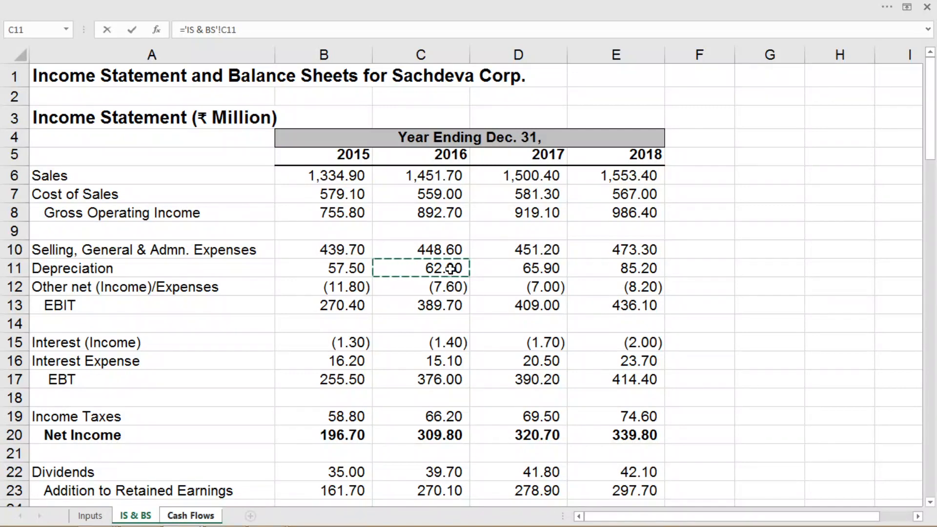
{"action": "key", "text": "Return"}
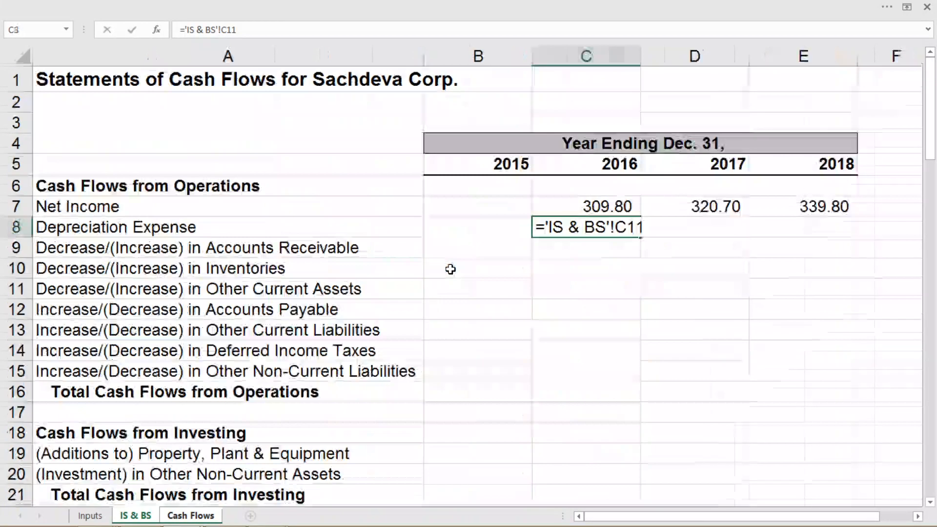
{"action": "left_click", "coordinate": [605, 229]}
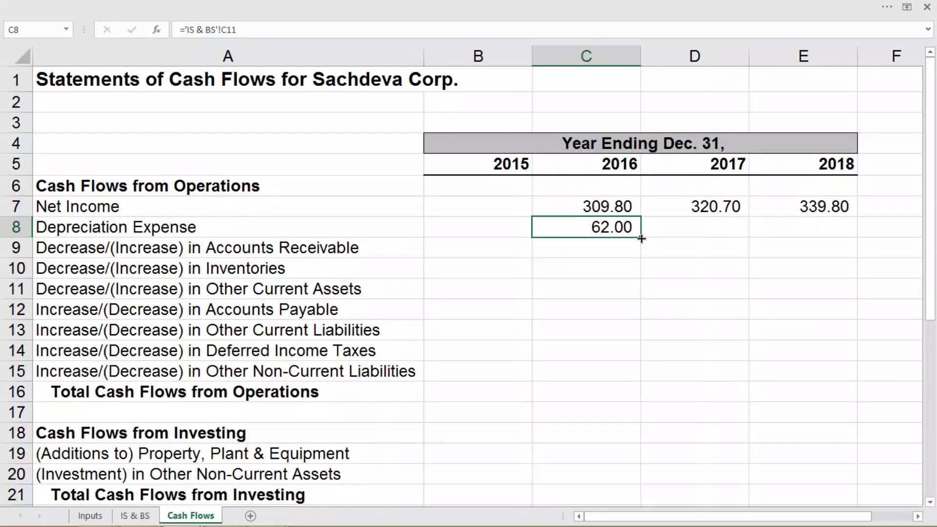
{"action": "left_click_drag", "start_coordinate": [641, 238], "coordinate": [825, 234]}
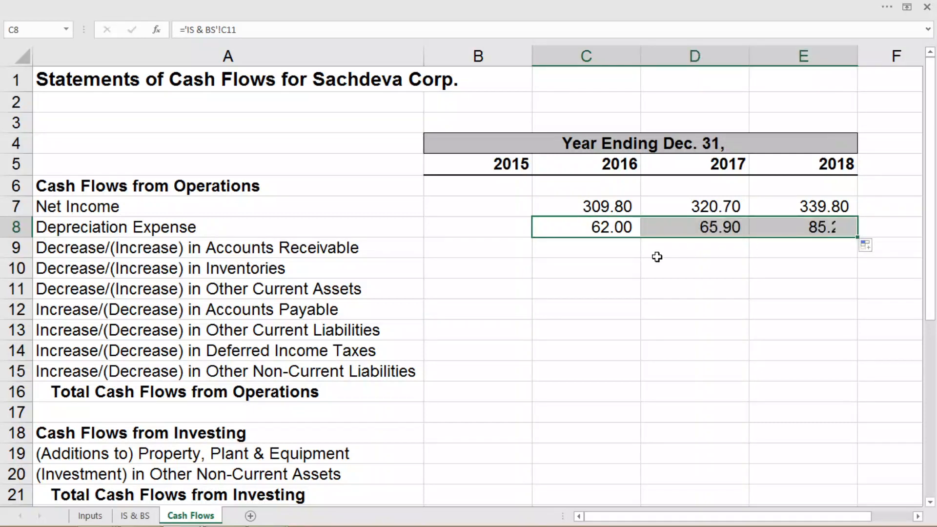
Calculate the 2016 change in Accounts Receivable in C9 as 2015 minus 2016, using ='IS & BS'!B28-'IS & BS'!C28
{"action": "left_click", "coordinate": [598, 251]}
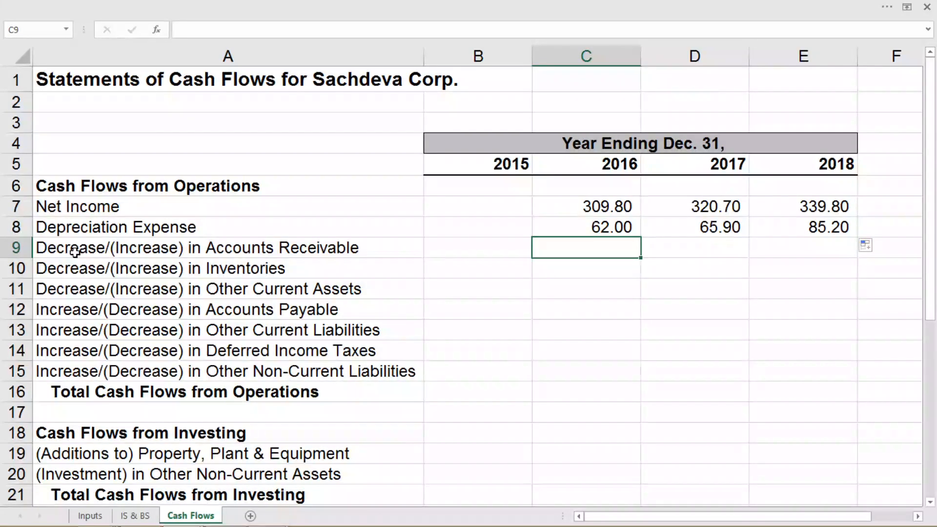
{"action": "left_click", "coordinate": [139, 255]}
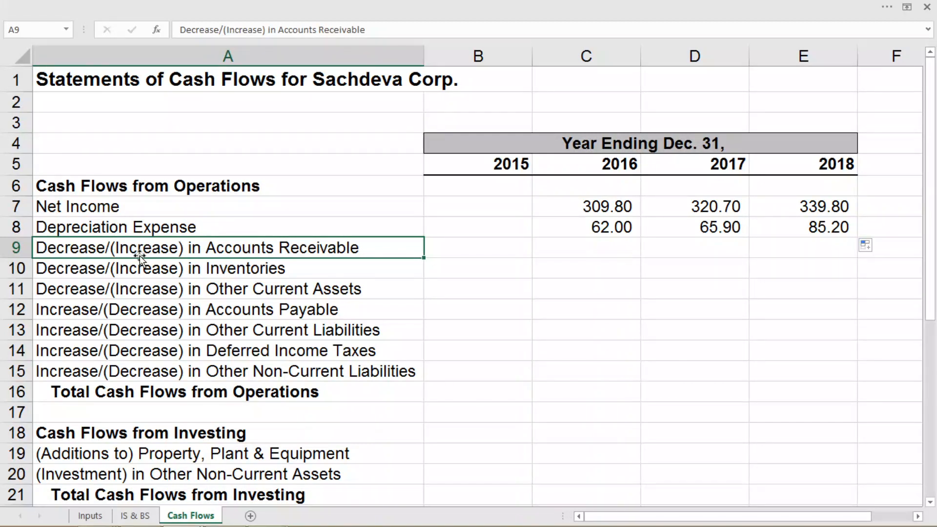
{"action": "left_click", "coordinate": [147, 316]}
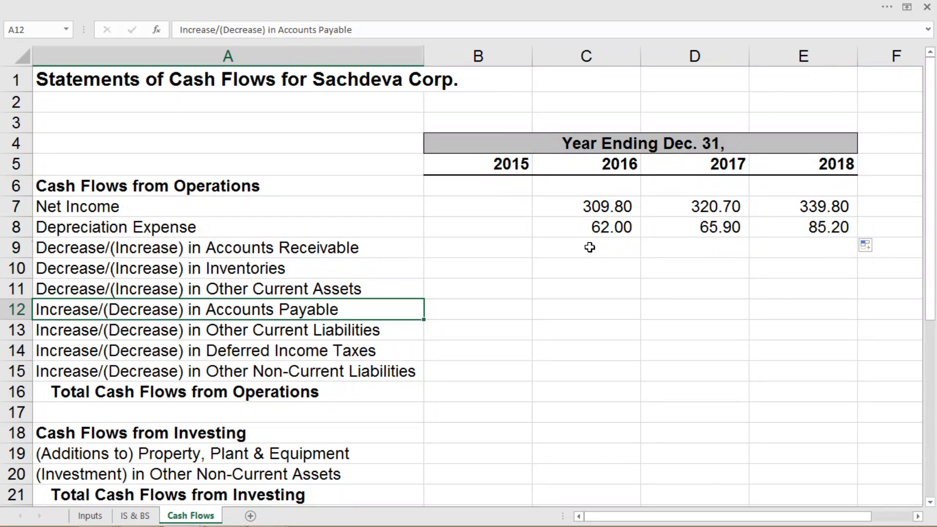
{"action": "left_click", "coordinate": [590, 247]}
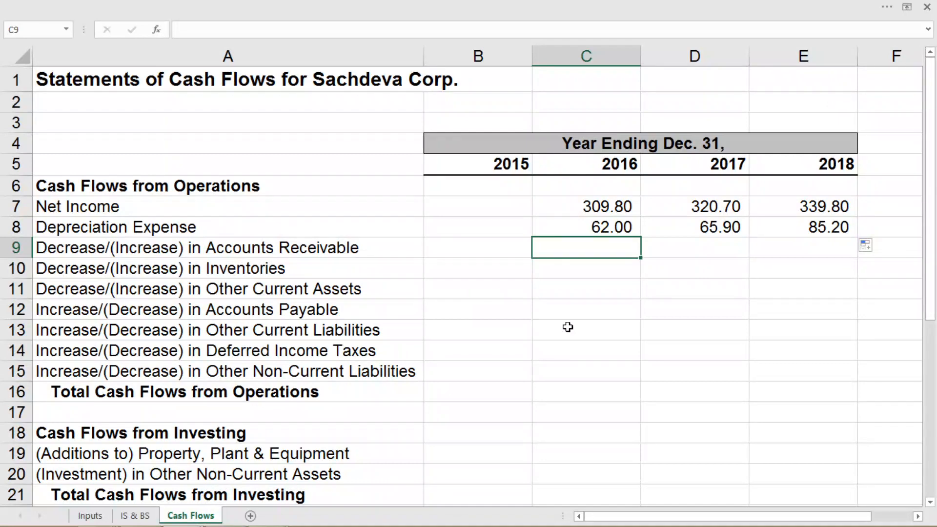
{"action": "type", "text": "="}
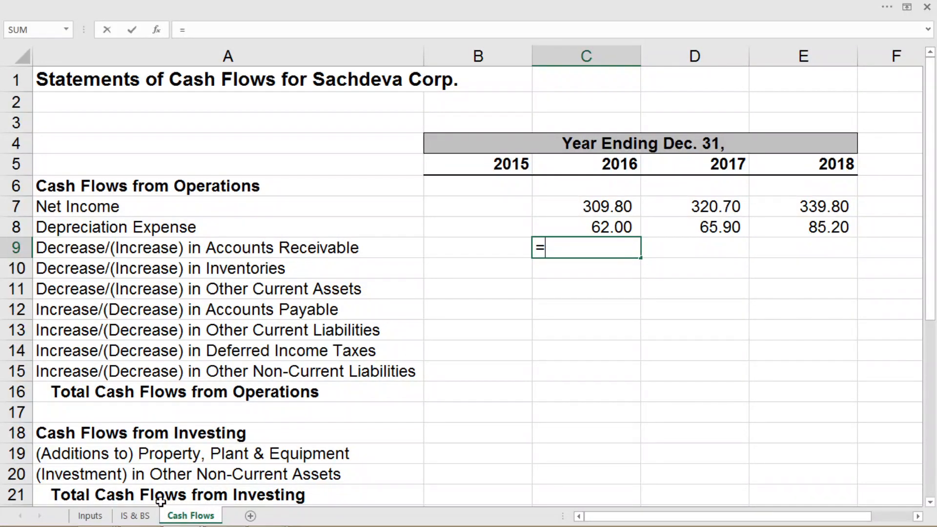
{"action": "left_click", "coordinate": [135, 517]}
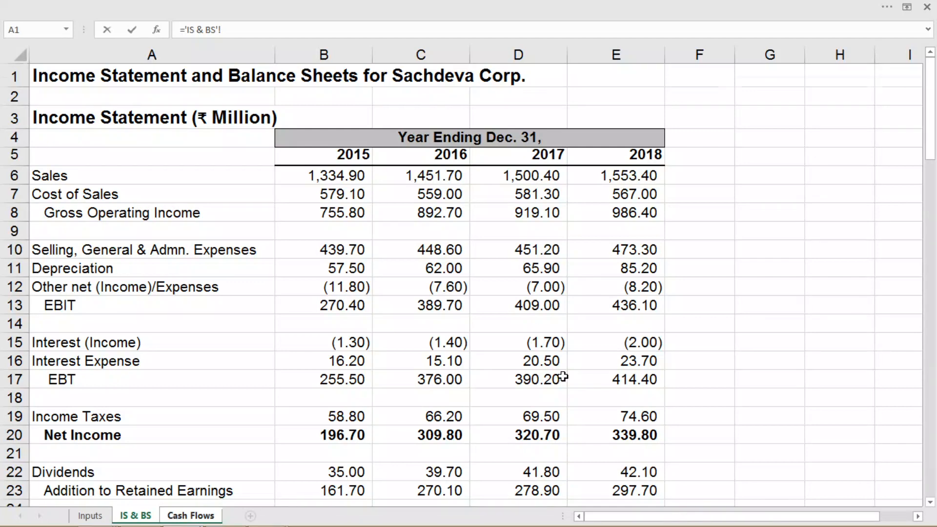
{"action": "scroll", "coordinate": [563, 376], "scroll_direction": "down", "scroll_amount": 4}
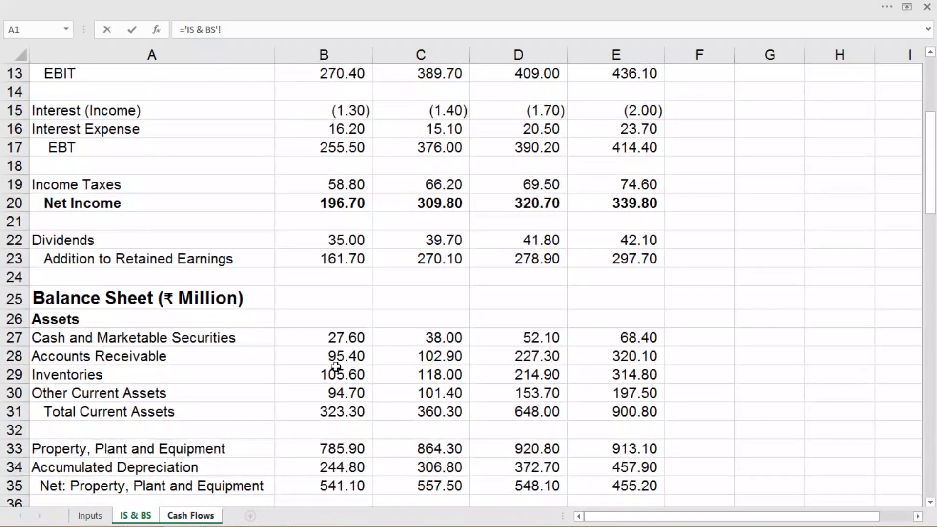
{"action": "left_click", "coordinate": [336, 364]}
{"action": "type", "text": "-"}
{"action": "left_click", "coordinate": [402, 360]}
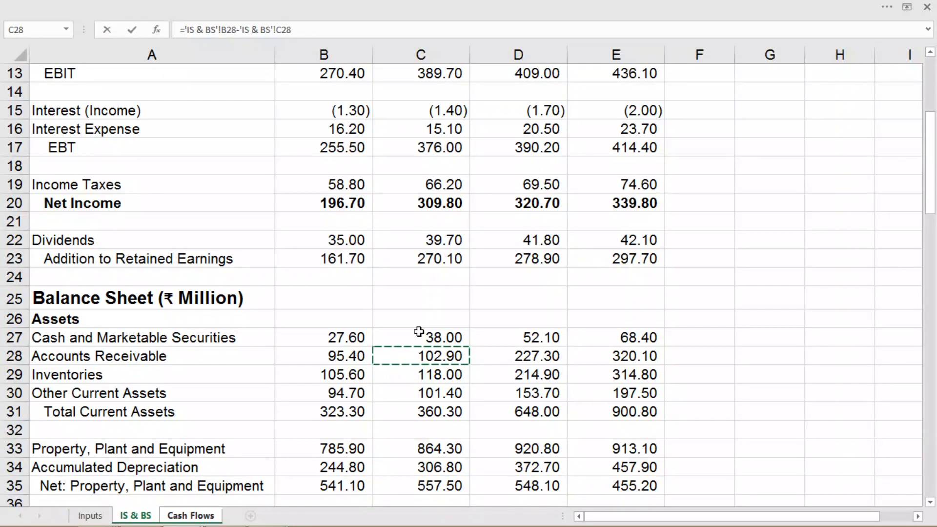
{"action": "key", "text": "Return"}
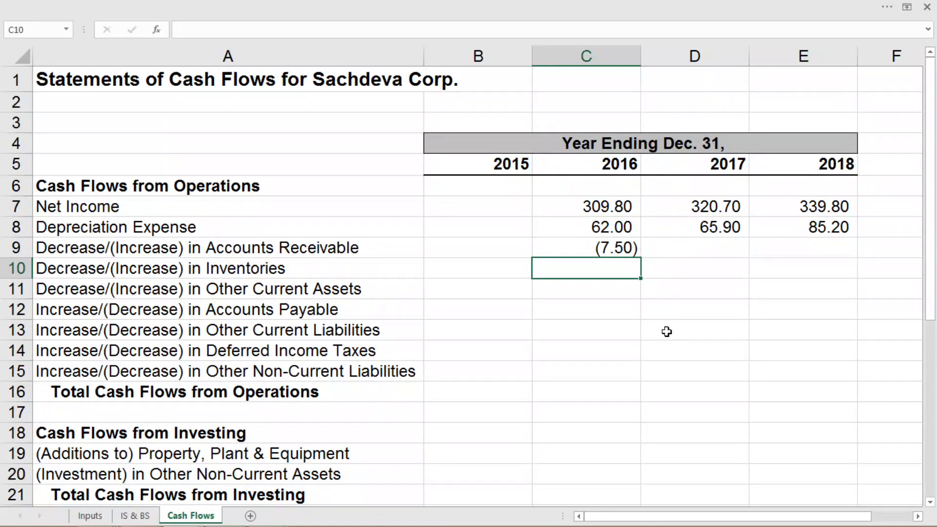
Calculate the 2016 change in Inventories in C10 with ='IS & BS'!B29-'IS & BS'!C29
{"action": "type", "text": "="}
{"action": "left_click", "coordinate": [137, 515]}
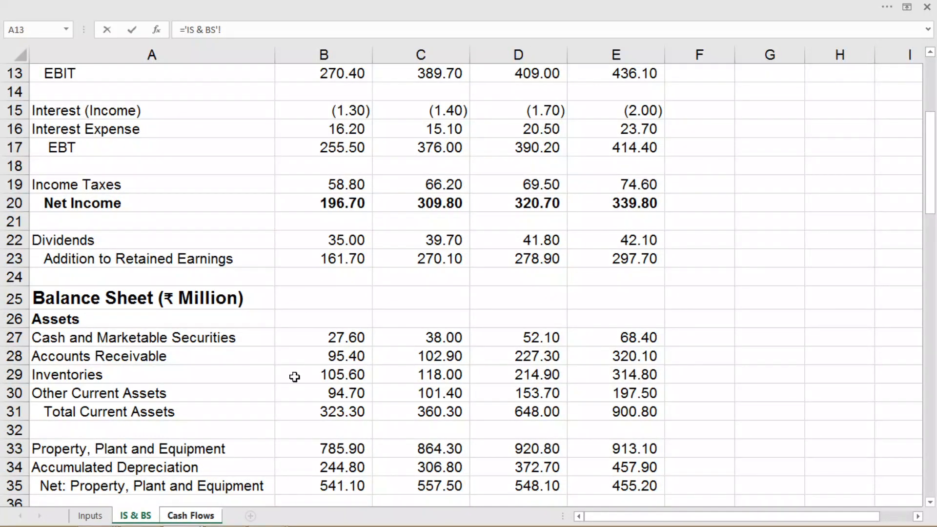
{"action": "left_click", "coordinate": [356, 374]}
{"action": "left_click", "coordinate": [332, 30]}
{"action": "type", "text": "-"}
{"action": "left_click", "coordinate": [437, 376]}
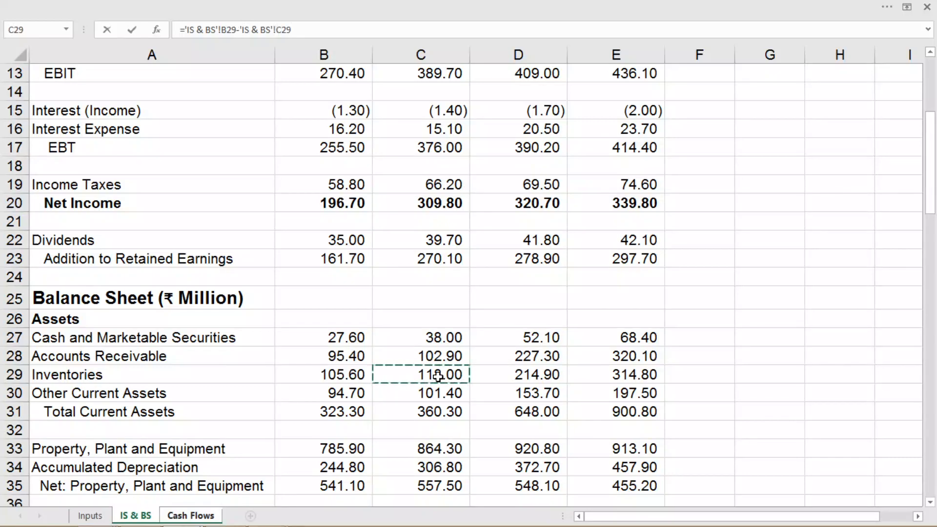
{"action": "key", "text": "Return"}
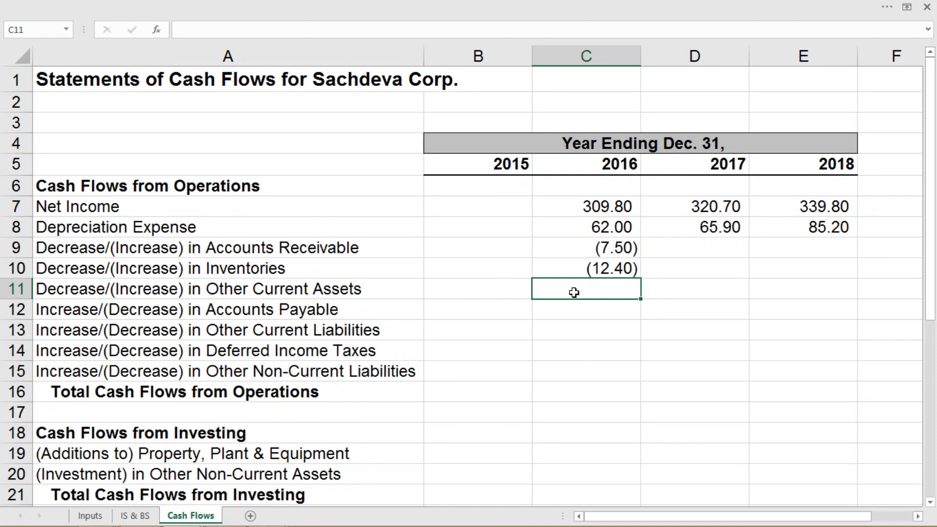
Calculate the 2016 change in Other Current Assets in C11 with ='IS & BS'!B30-'IS & BS'!C30
{"action": "type", "text": "="}
{"action": "left_click", "coordinate": [132, 515]}
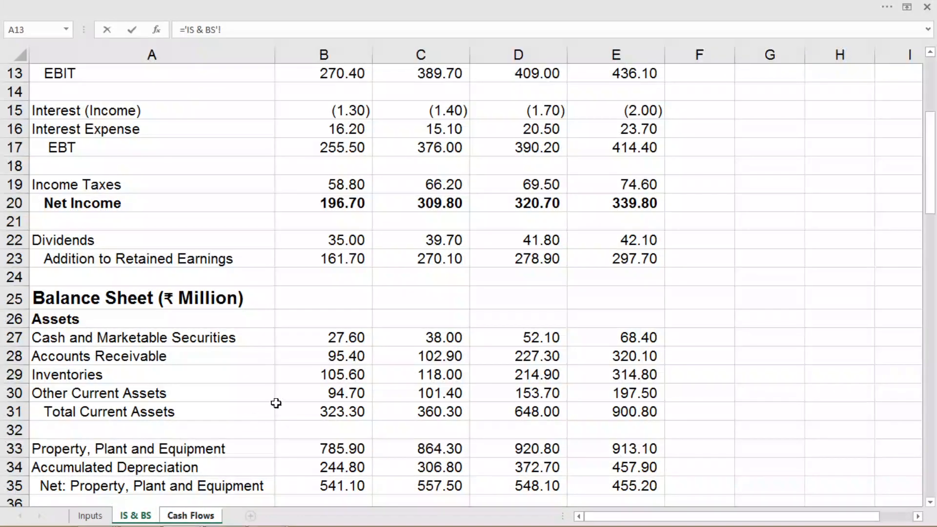
{"action": "left_click", "coordinate": [312, 394]}
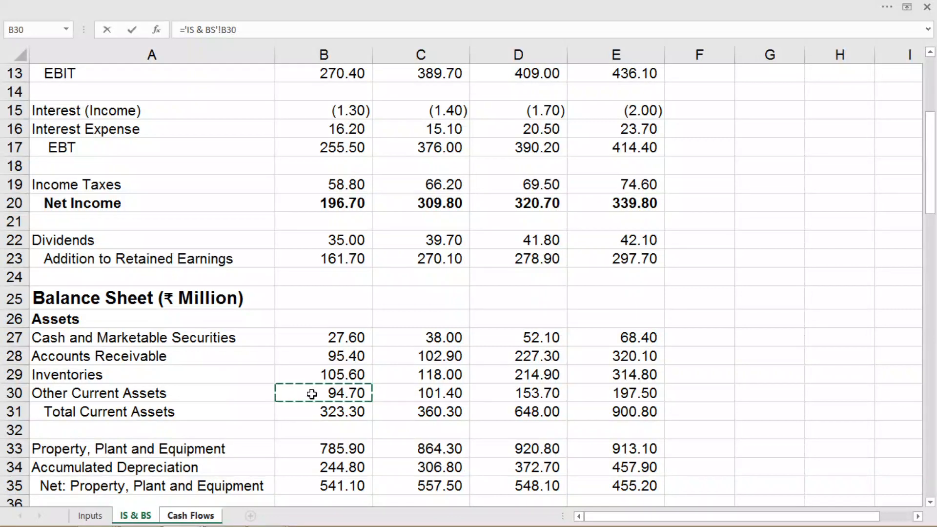
{"action": "type", "text": "-"}
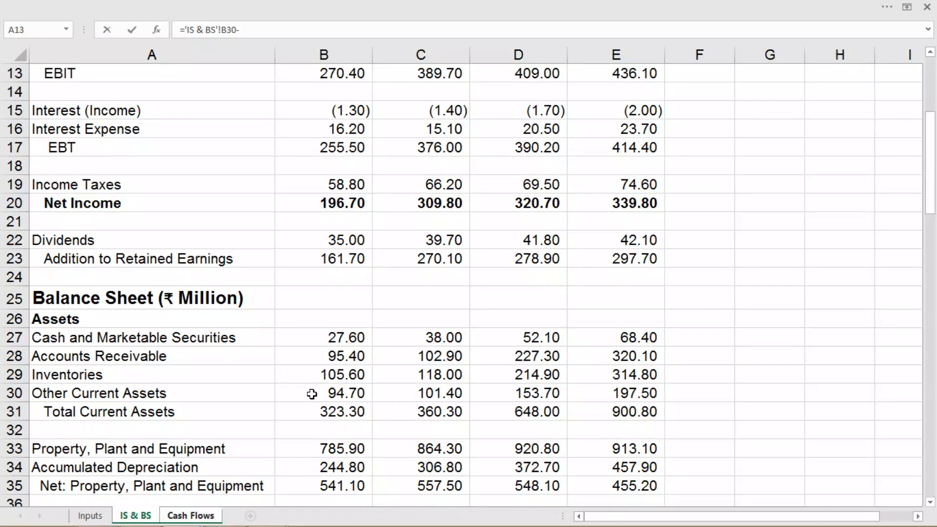
{"action": "left_click", "coordinate": [431, 392]}
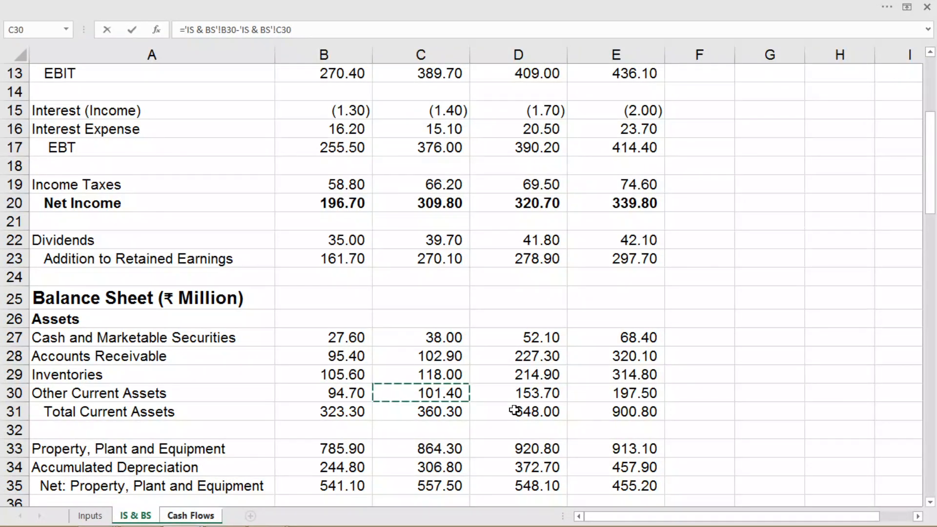
{"action": "key", "text": "Return"}
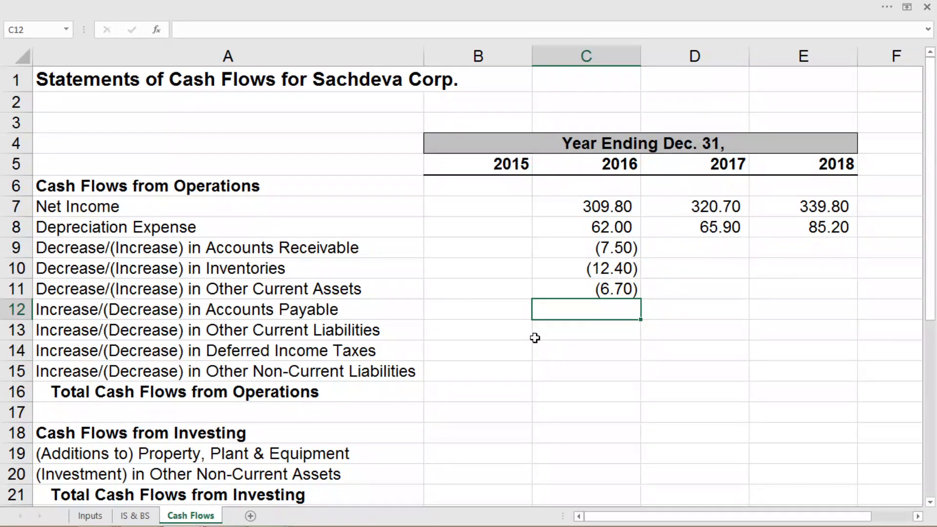
Try calculating the 2016 change in Accounts Payable in C12 with ='IS & BS'!C45-'IS & BS'!B45
{"action": "type", "text": "="}
{"action": "left_click", "coordinate": [139, 516]}
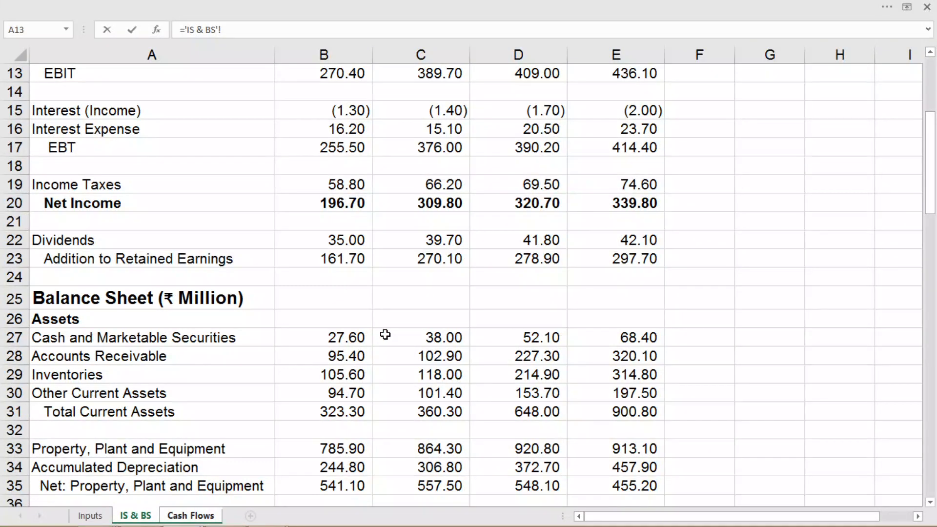
{"action": "scroll", "coordinate": [384, 386], "scroll_direction": "down", "scroll_amount": 4}
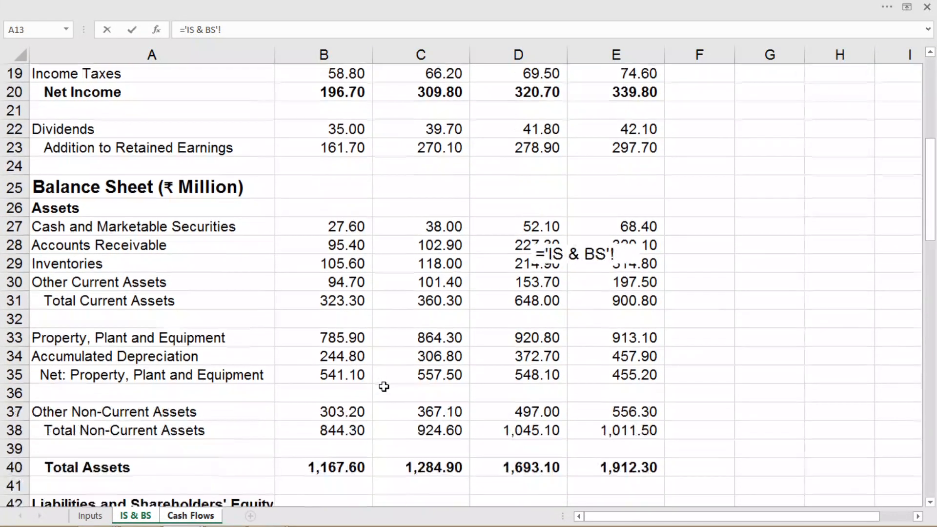
{"action": "scroll", "coordinate": [383, 386], "scroll_direction": "down", "scroll_amount": 1}
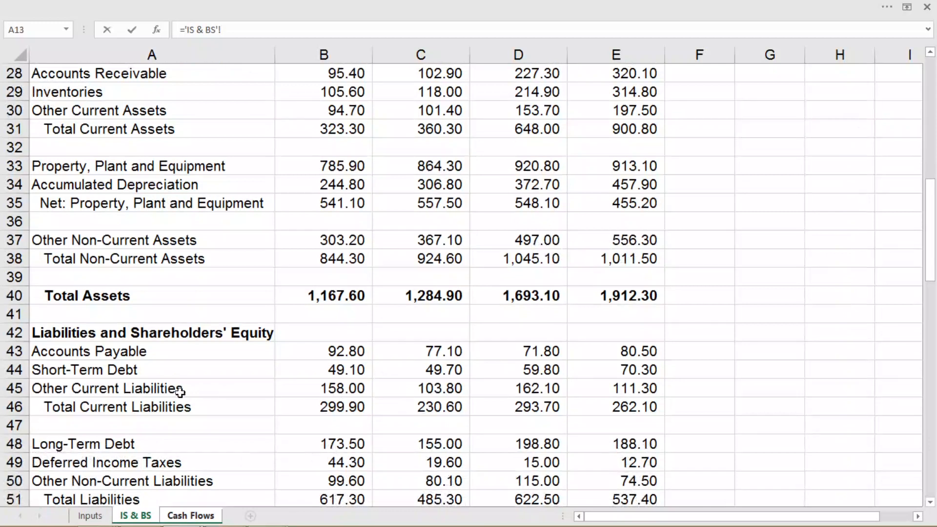
{"action": "left_click", "coordinate": [403, 388]}
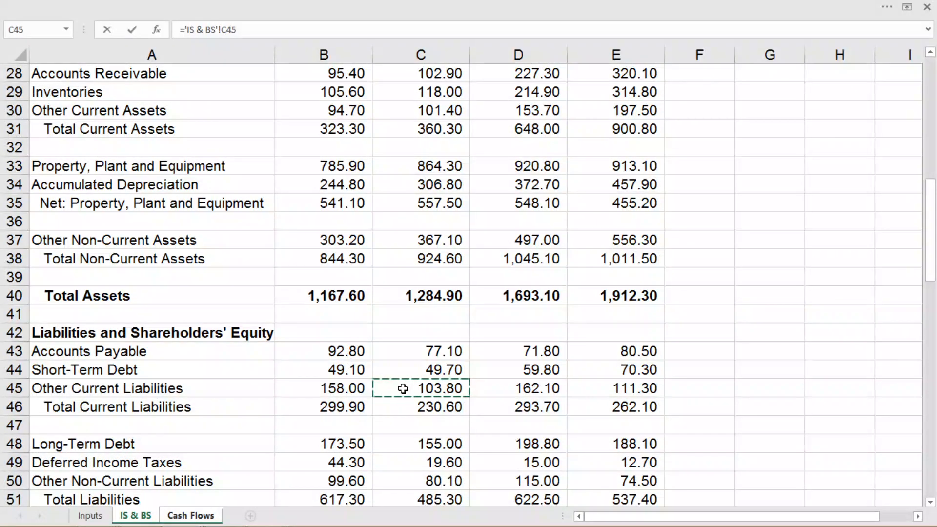
{"action": "type", "text": "-"}
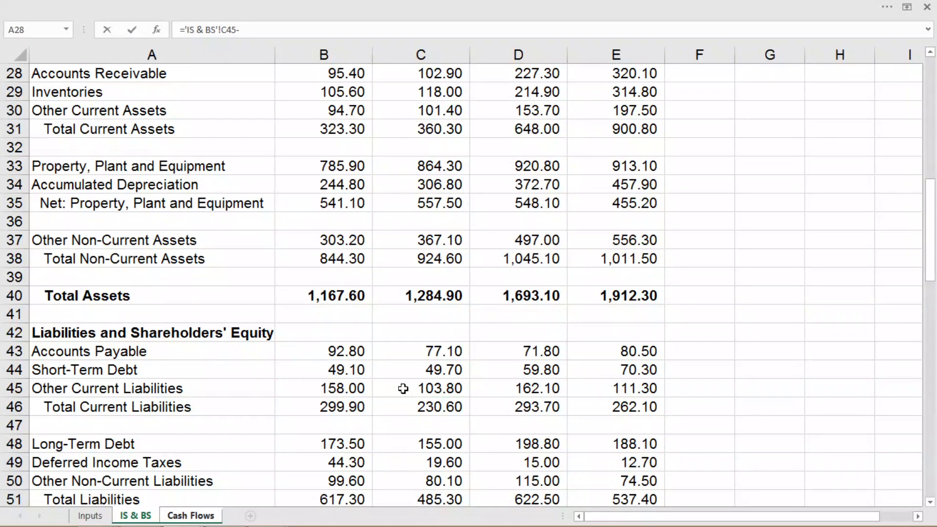
{"action": "left_click", "coordinate": [344, 389]}
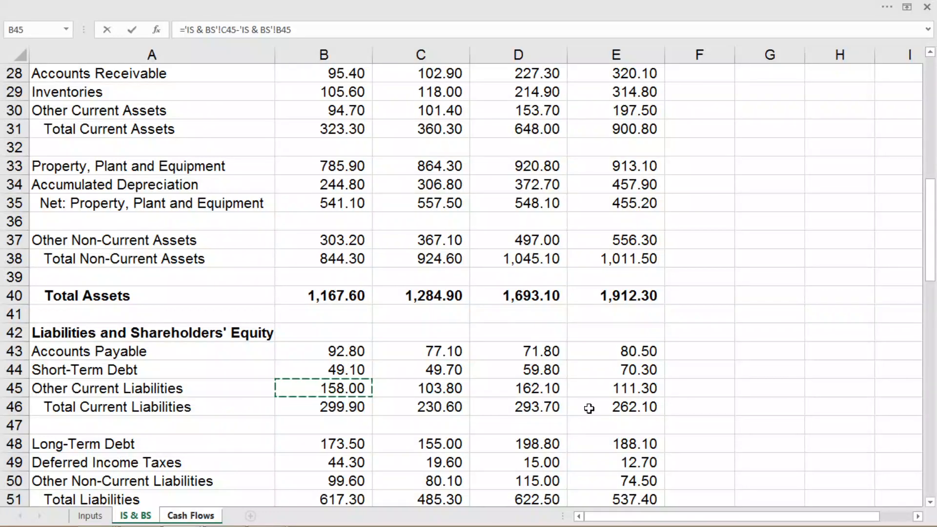
{"action": "key", "text": "Return"}
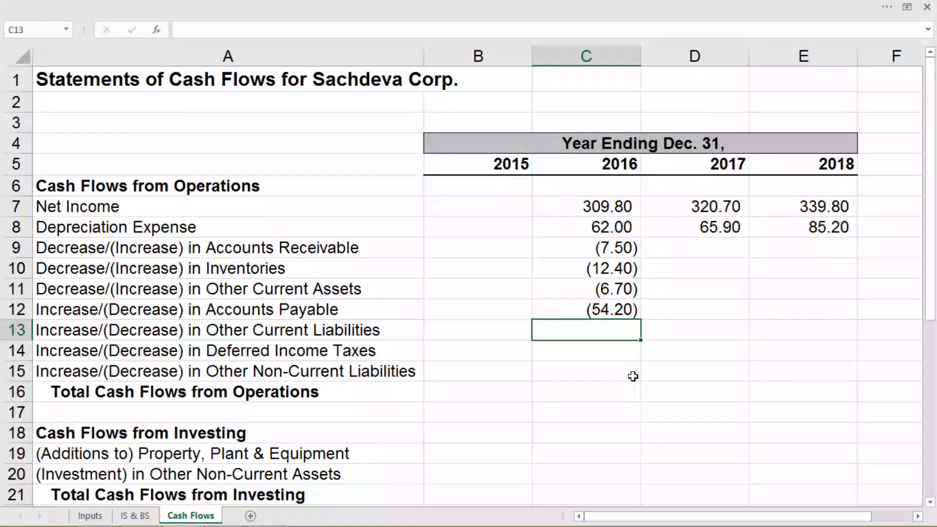
Replace the C12 formula with ='IS & BS'!C43-'IS & BS'!B43 for the 2016 change in Accounts Payable
{"action": "left_click", "coordinate": [621, 308]}
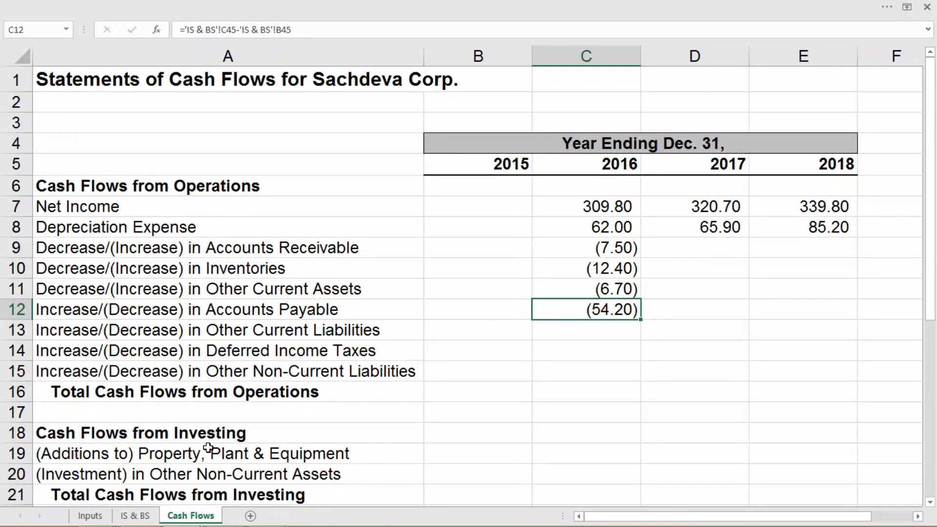
{"action": "left_click", "coordinate": [139, 517]}
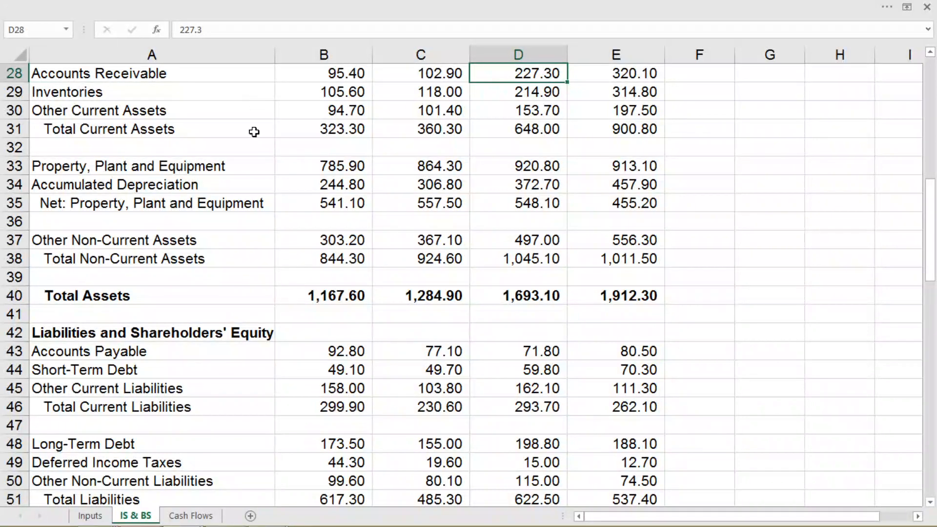
{"action": "left_click", "coordinate": [190, 516]}
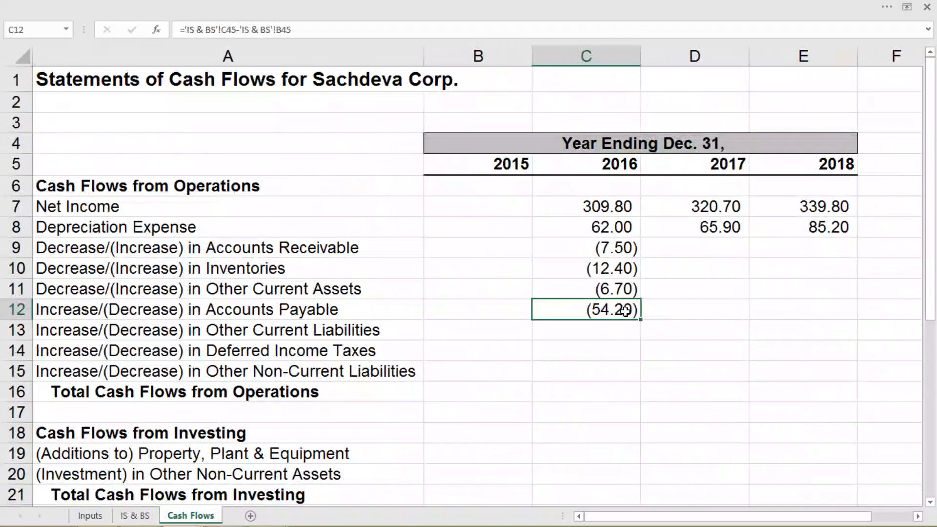
{"action": "left_click", "coordinate": [348, 30]}
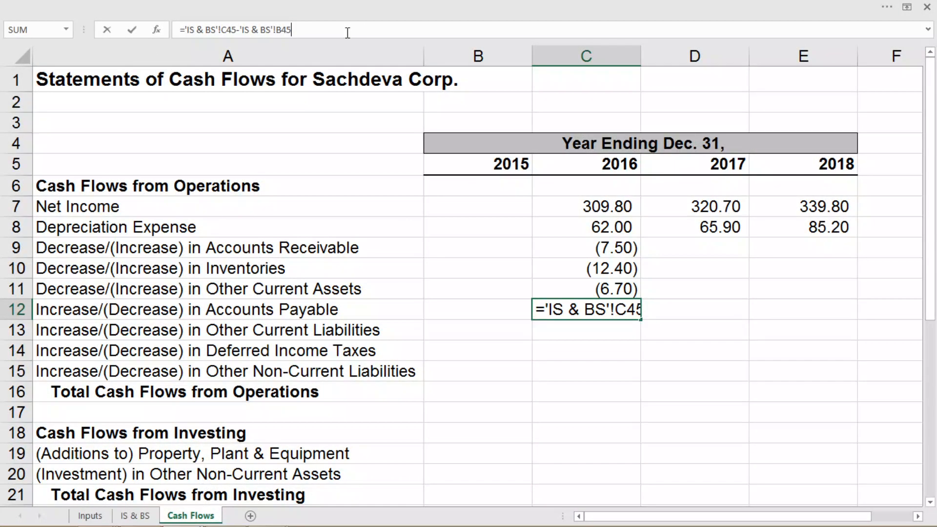
{"action": "key", "text": "BackSpace"}
{"action": "key", "text": "BackSpace"}
{"action": "key", "text": "BackSpace"}
{"action": "key", "text": "BackSpace"}
{"action": "key", "text": "BackSpace"}
{"action": "key", "text": "BackSpace"}
{"action": "key", "text": "BackSpace"}
{"action": "key", "text": "BackSpace"}
{"action": "key", "text": "BackSpace"}
{"action": "key", "text": "BackSpace"}
{"action": "key", "text": "BackSpace"}
{"action": "key", "text": "BackSpace"}
{"action": "key", "text": "BackSpace"}
{"action": "key", "text": "BackSpace"}
{"action": "key", "text": "BackSpace"}
{"action": "key", "text": "BackSpace"}
{"action": "key", "text": "BackSpace"}
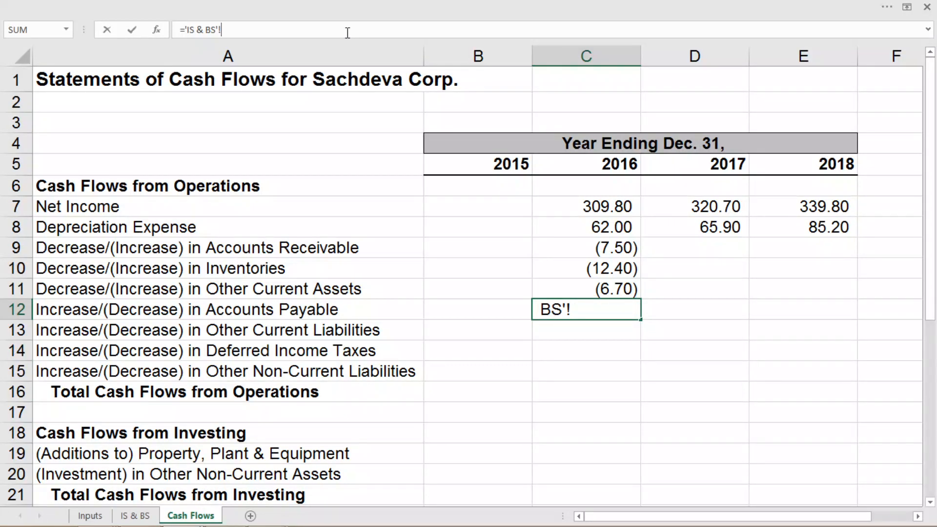
{"action": "key", "text": "BackSpace"}
{"action": "key", "text": "BackSpace"}
{"action": "key", "text": "BackSpace"}
{"action": "key", "text": "BackSpace"}
{"action": "key", "text": "BackSpace"}
{"action": "key", "text": "BackSpace"}
{"action": "key", "text": "BackSpace"}
{"action": "key", "text": "BackSpace"}
{"action": "key", "text": "BackSpace"}
{"action": "key", "text": "BackSpace"}
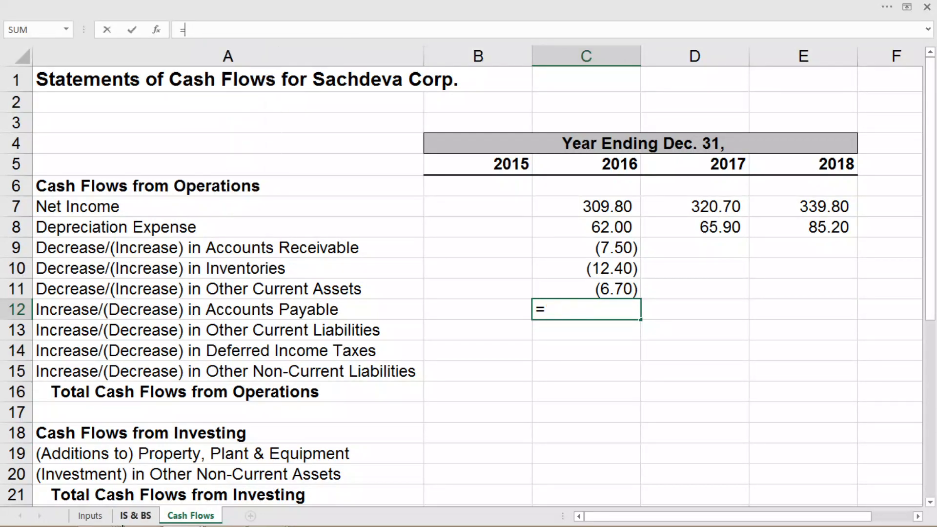
{"action": "left_click", "coordinate": [135, 515]}
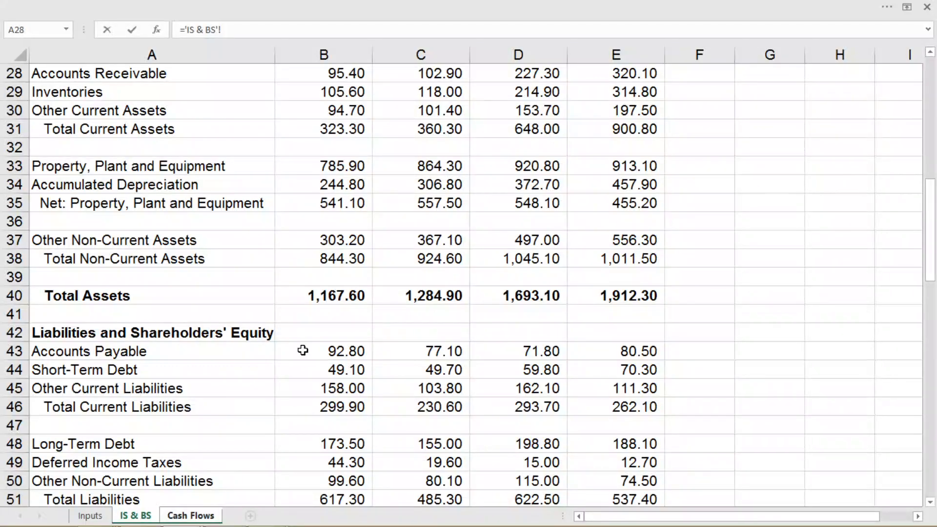
{"action": "left_click", "coordinate": [417, 352]}
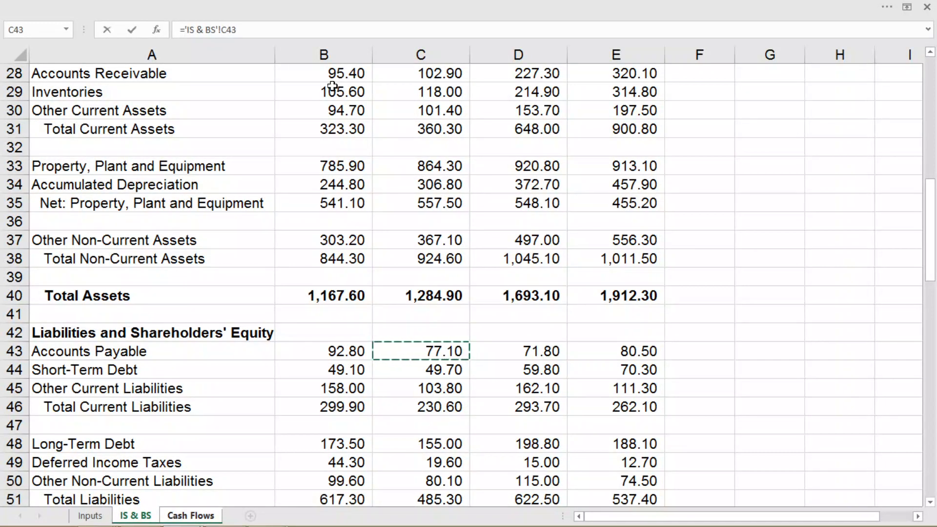
{"action": "type", "text": "-"}
{"action": "left_click", "coordinate": [354, 351]}
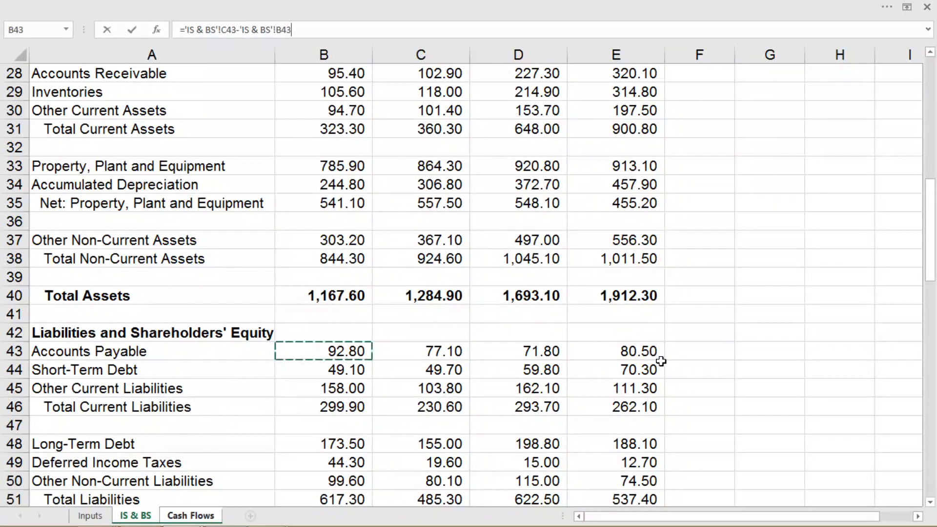
{"action": "key", "text": "Return"}
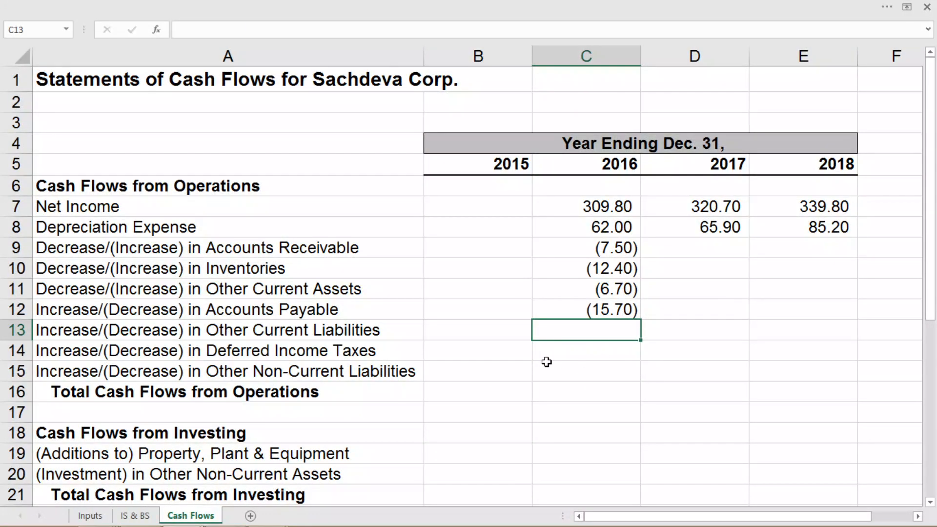
Calculate the 2016 change in Other Current Liabilities in C13 as 2016 minus 2015, using ='IS & BS'!C45-'IS & BS'!B45
{"action": "type", "text": "="}
{"action": "left_click", "coordinate": [140, 514]}
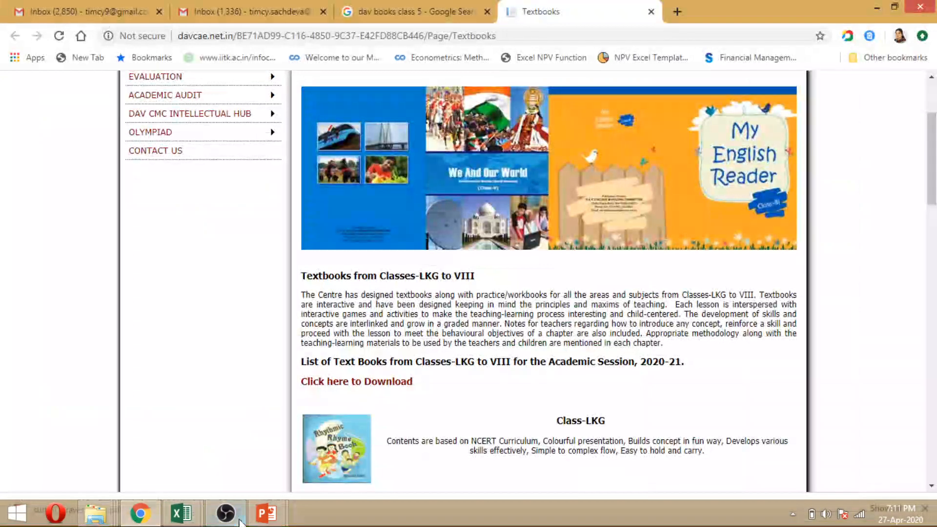
{"action": "left_click", "coordinate": [146, 439]}
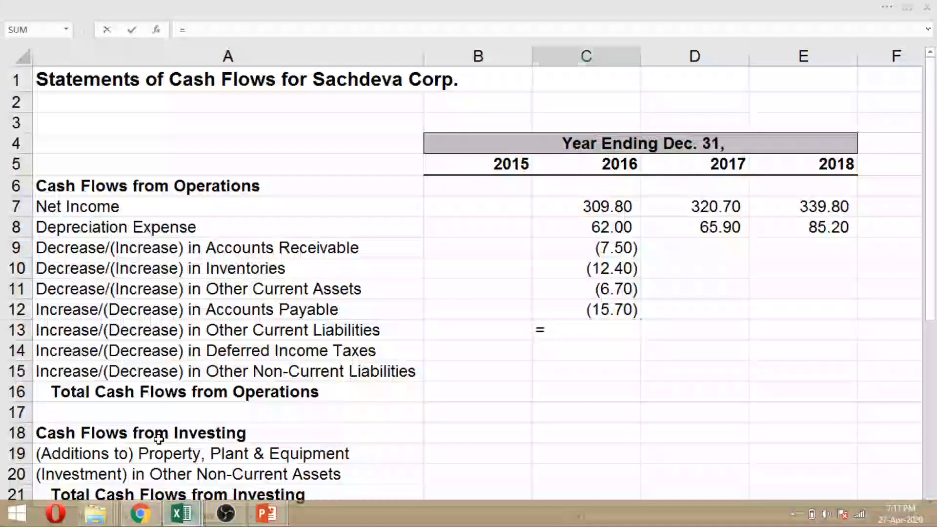
{"action": "left_click", "coordinate": [139, 516]}
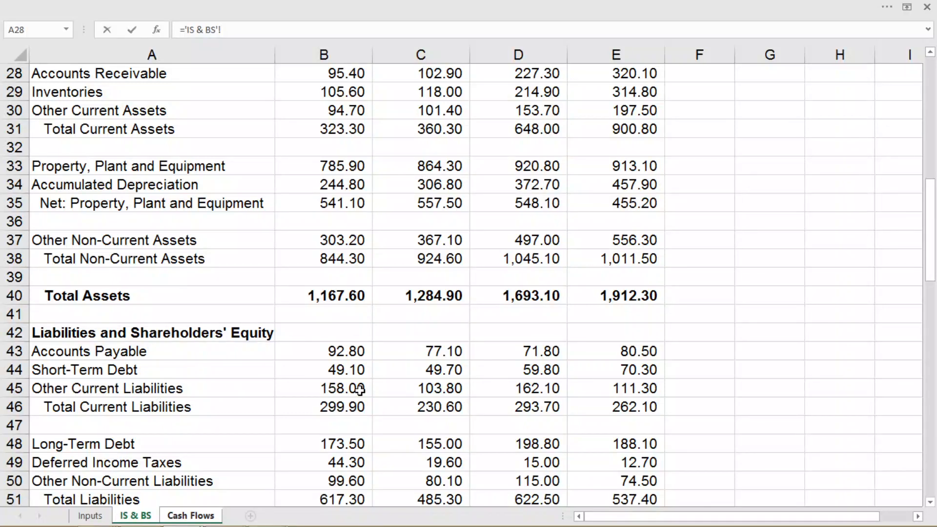
{"action": "left_click", "coordinate": [411, 389]}
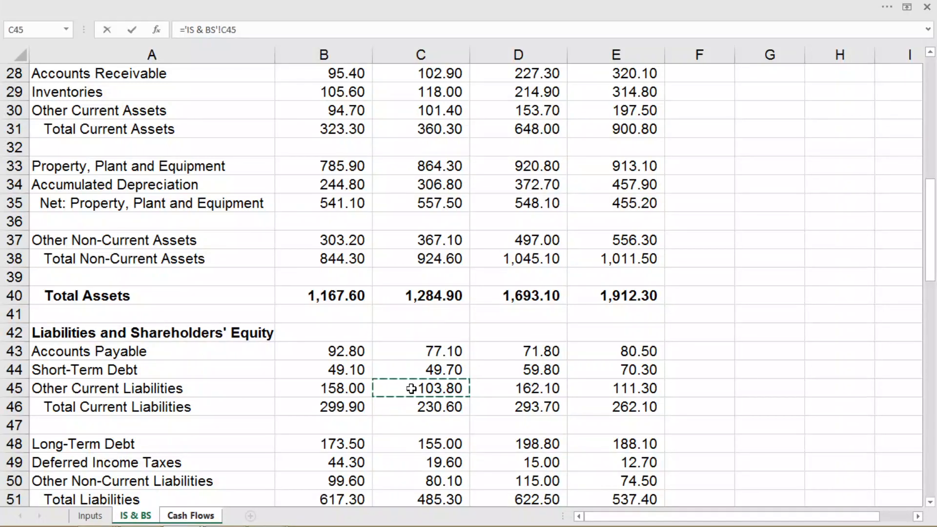
{"action": "type", "text": "-"}
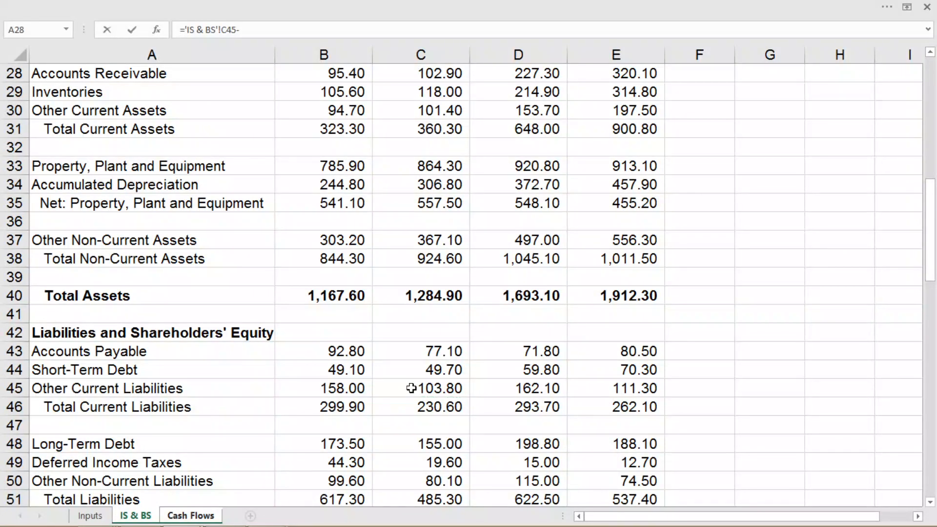
{"action": "left_click", "coordinate": [363, 389]}
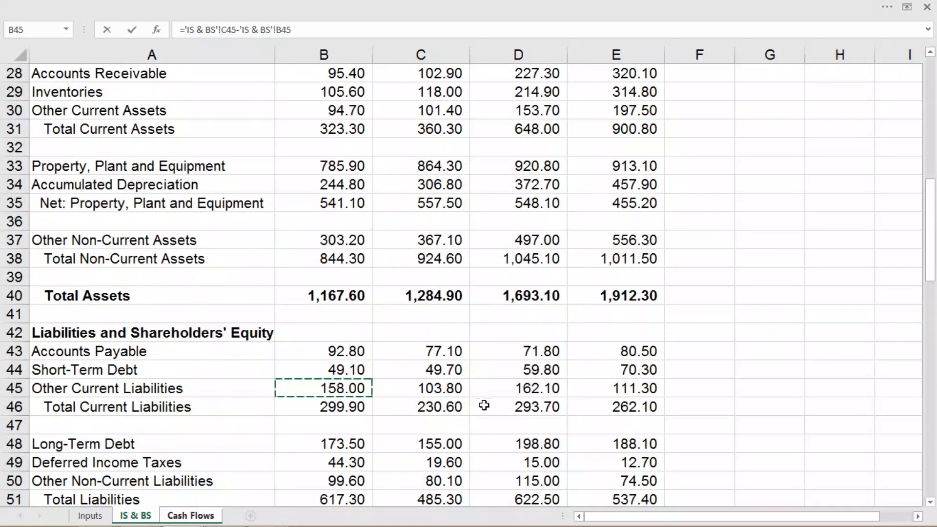
{"action": "key", "text": "Return"}
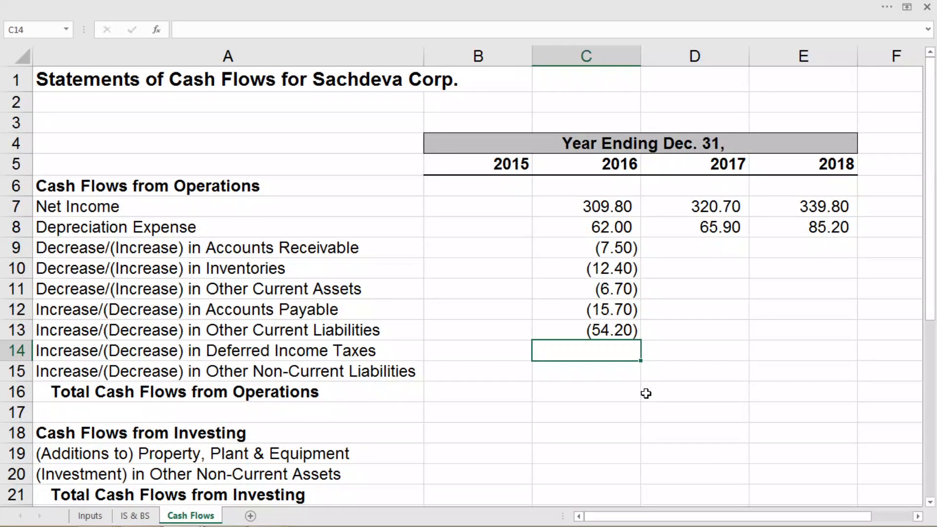
Calculate the 2016 change in Deferred Income Taxes in C14 with ='IS & BS'!C49-'IS & BS'!B49
{"action": "type", "text": "="}
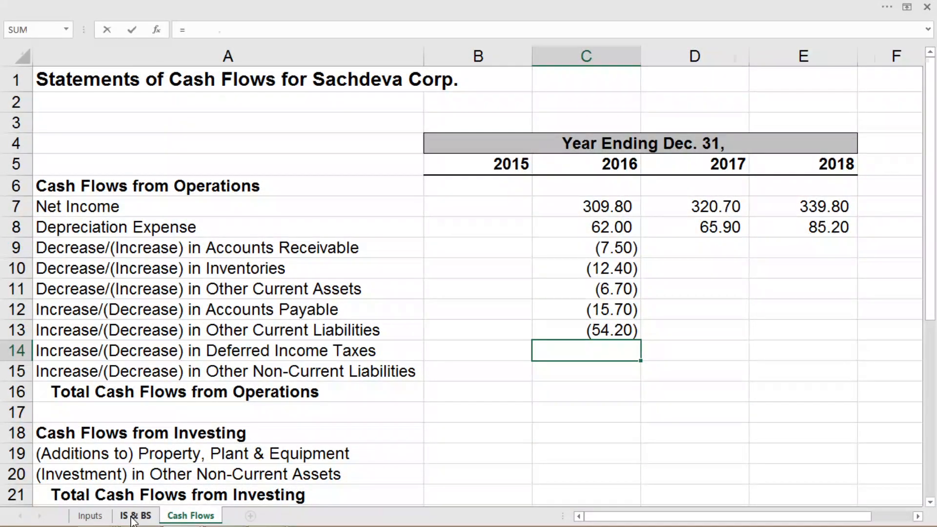
{"action": "left_click", "coordinate": [132, 517]}
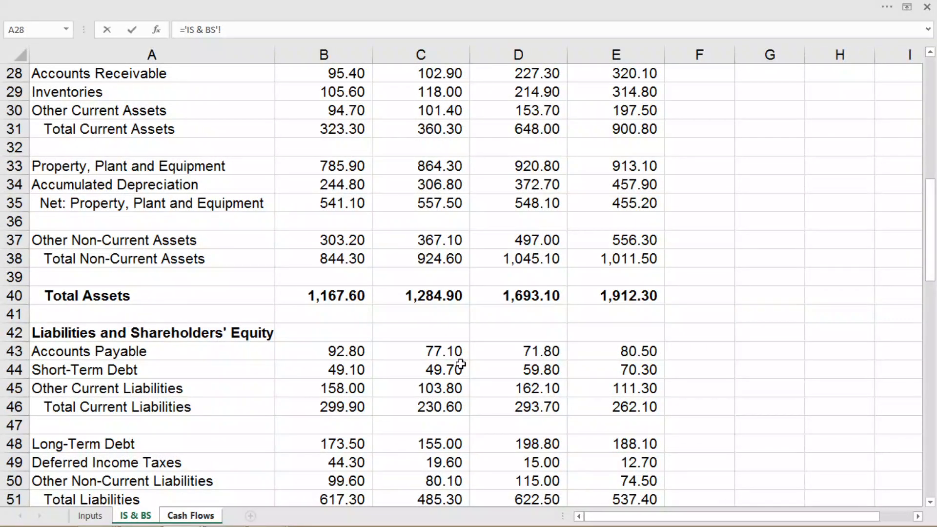
{"action": "left_click", "coordinate": [402, 462]}
{"action": "type", "text": "-"}
{"action": "left_click", "coordinate": [357, 460]}
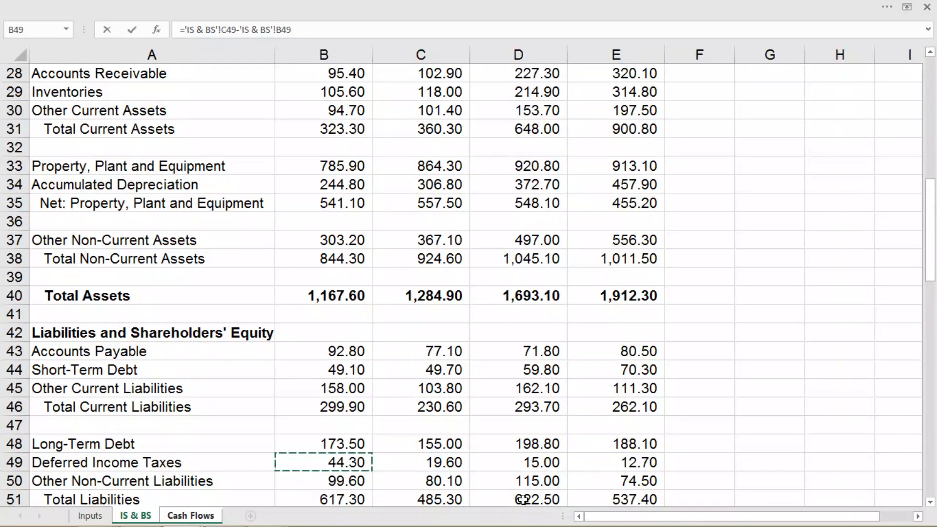
{"action": "key", "text": "Return"}
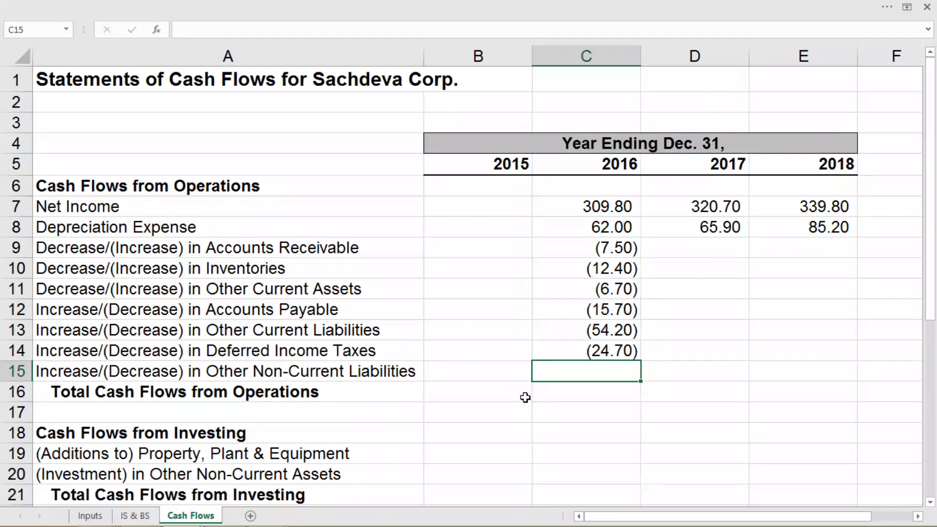
Calculate the 2016 change in Other Non-Current Liabilities in C15 with ='IS & BS'!C50-'IS & BS'!B50
{"action": "type", "text": "="}
{"action": "left_click", "coordinate": [156, 518]}
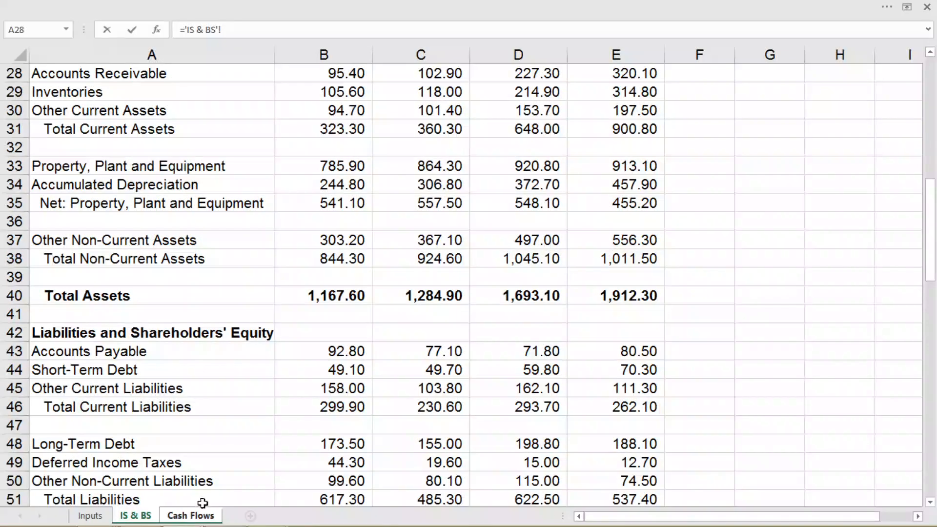
{"action": "left_click", "coordinate": [419, 481]}
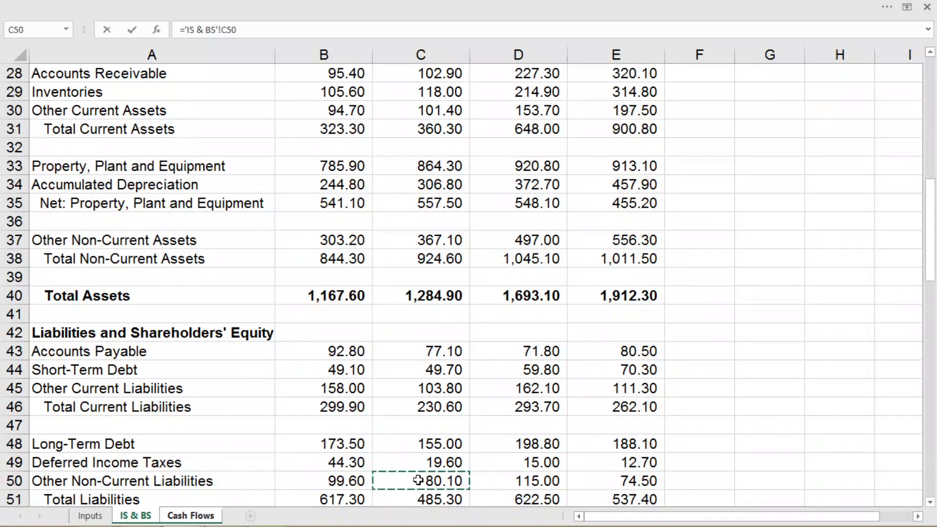
{"action": "type", "text": "-"}
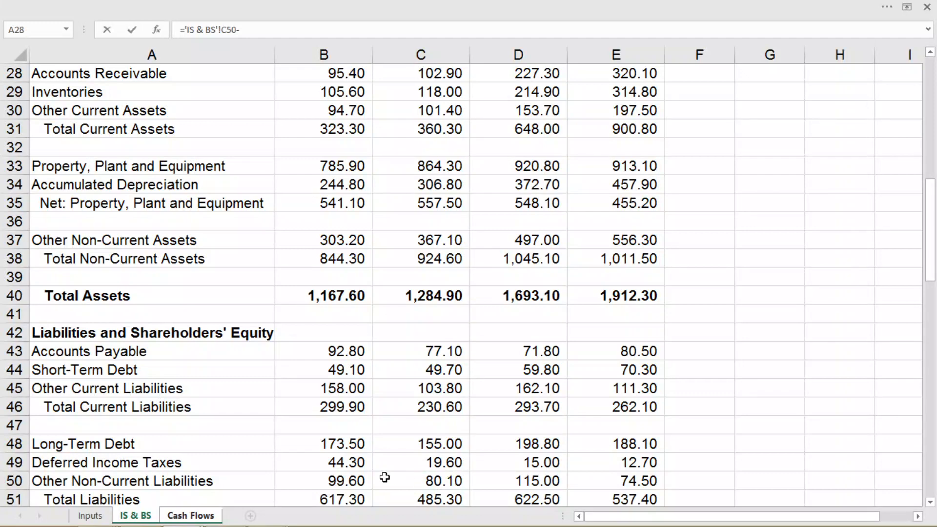
{"action": "left_click", "coordinate": [351, 481]}
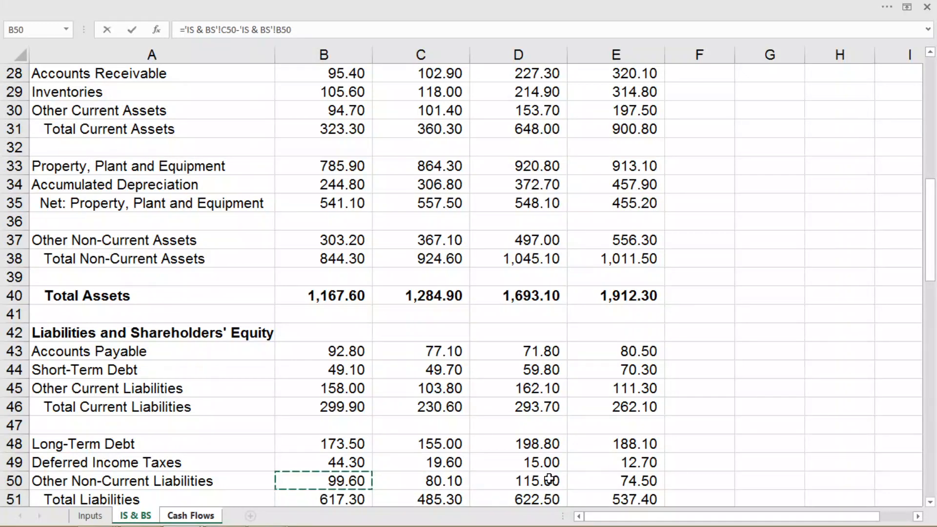
{"action": "key", "text": "Return"}
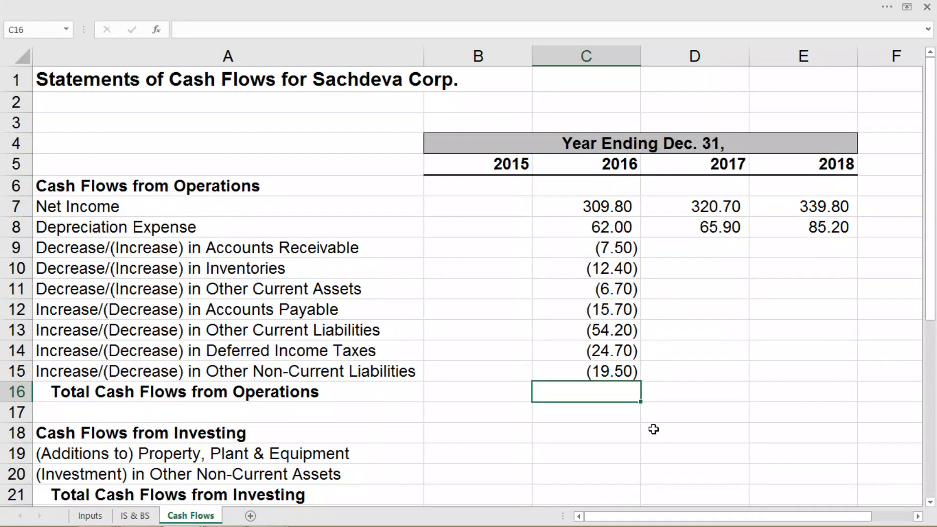
Total the 2016 Cash Flows from Operations in C16 by summing C7:C15
{"action": "type", "text": "=s"}
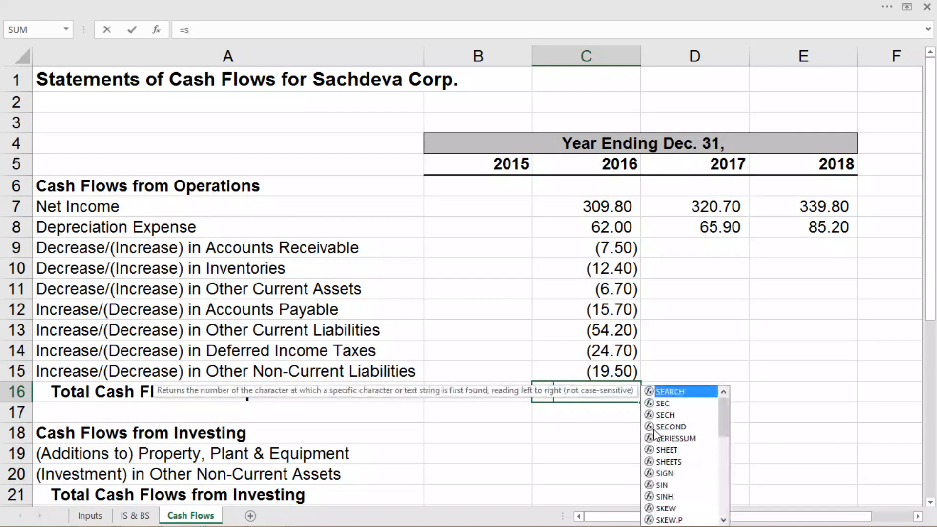
{"action": "type", "text": "um("}
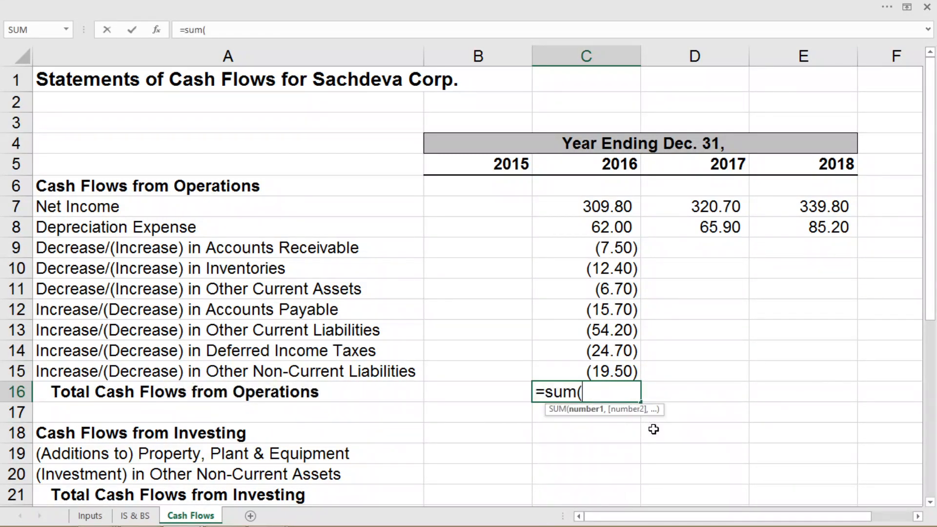
{"action": "left_click_drag", "start_coordinate": [616, 206], "coordinate": [609, 367]}
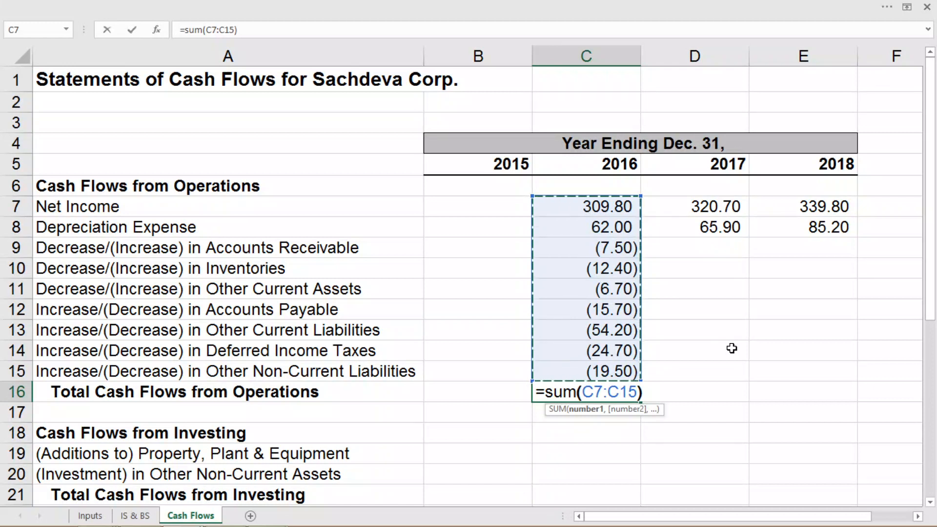
{"action": "key", "text": "Return"}
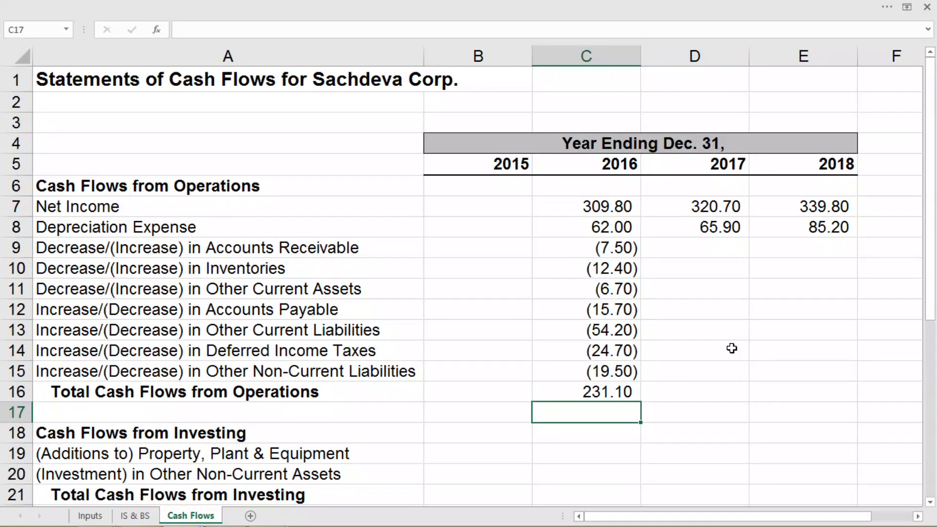
{"action": "type", "text": "w"}
{"action": "key", "text": "BackSpace"}
Calculate the 2016 additions to Property, Plant & Equipment in C19 as 2015 minus 2016 gross PP&E, using ='IS & BS'!B33-'IS & BS'!C33
{"action": "scroll", "coordinate": [569, 439], "scroll_direction": "down", "scroll_amount": 3}
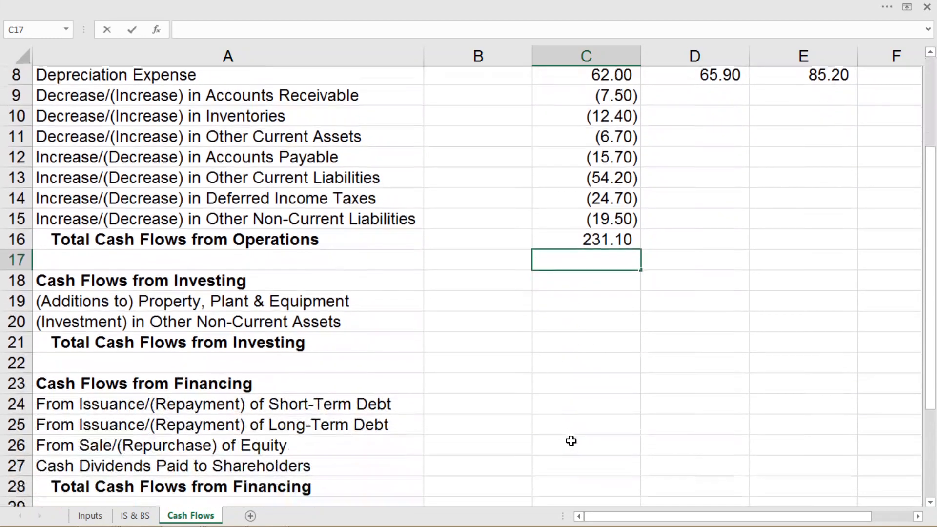
{"action": "left_click", "coordinate": [564, 269]}
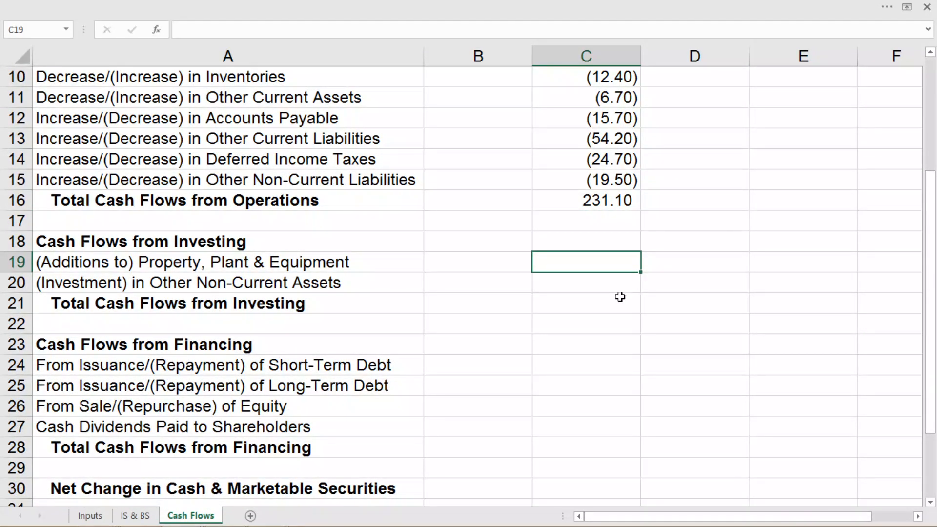
{"action": "type", "text": "="}
{"action": "left_click", "coordinate": [139, 516]}
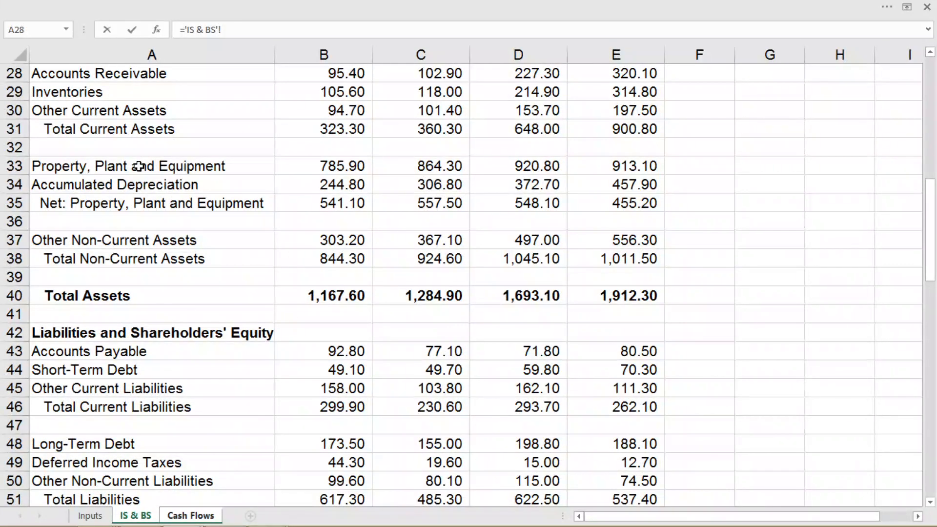
{"action": "left_click", "coordinate": [344, 166]}
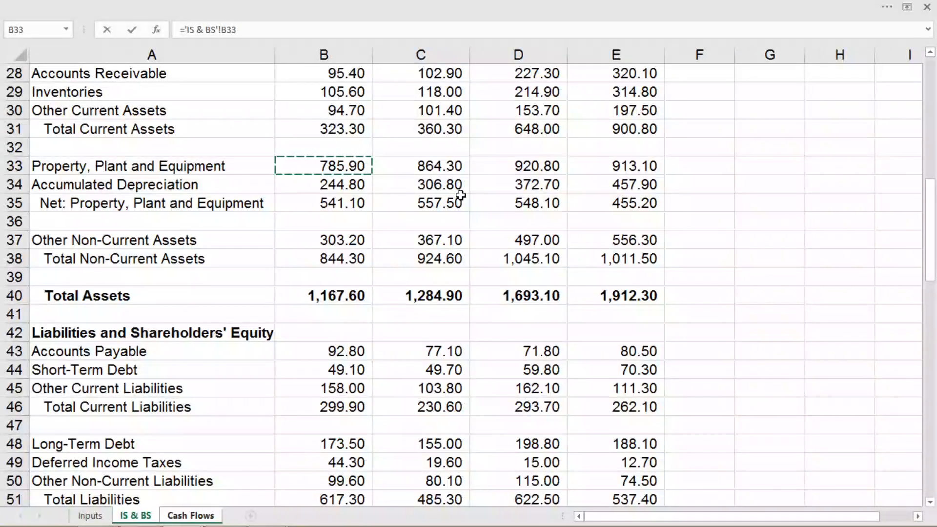
{"action": "type", "text": "-"}
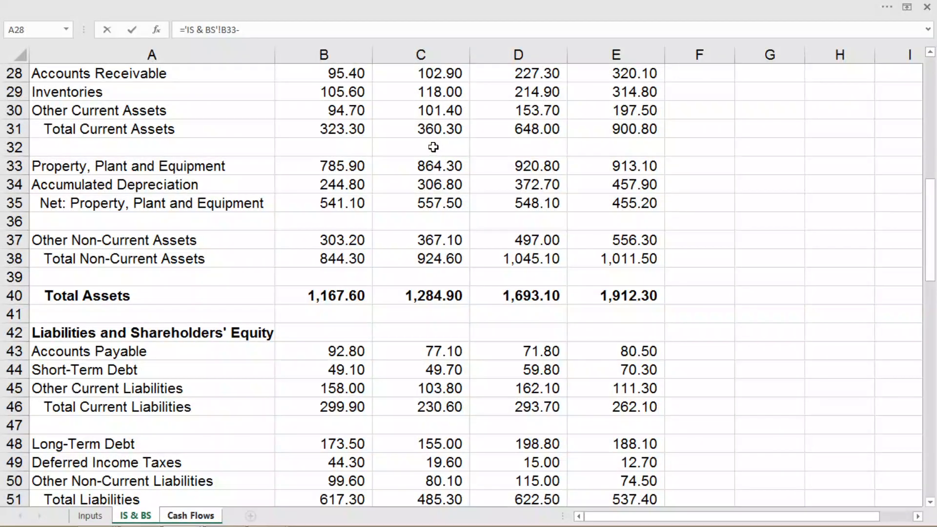
{"action": "left_click", "coordinate": [438, 164]}
{"action": "key", "text": "Return"}
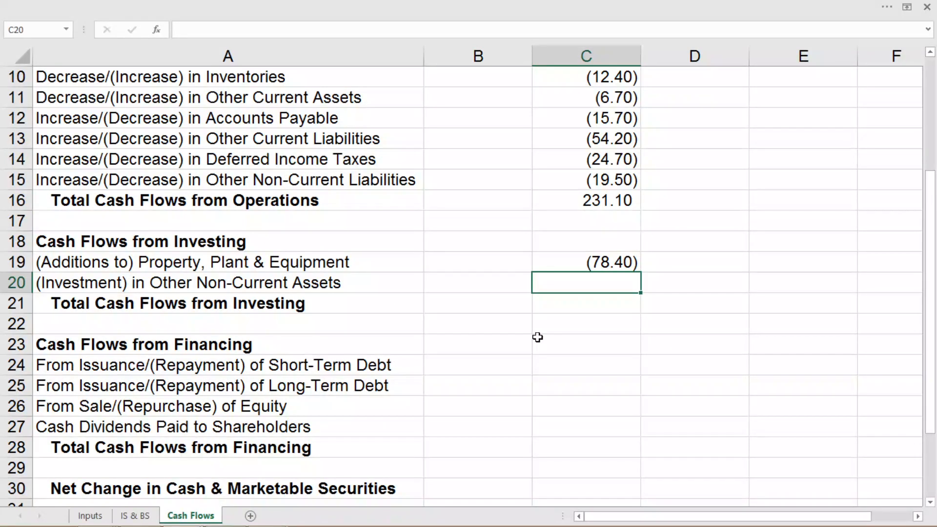
Calculate the 2016 investment in Other Non-Current Assets in C20 with ='IS & BS'!B37-'IS & BS'!C37
{"action": "type", "text": "="}
{"action": "left_click", "coordinate": [139, 516]}
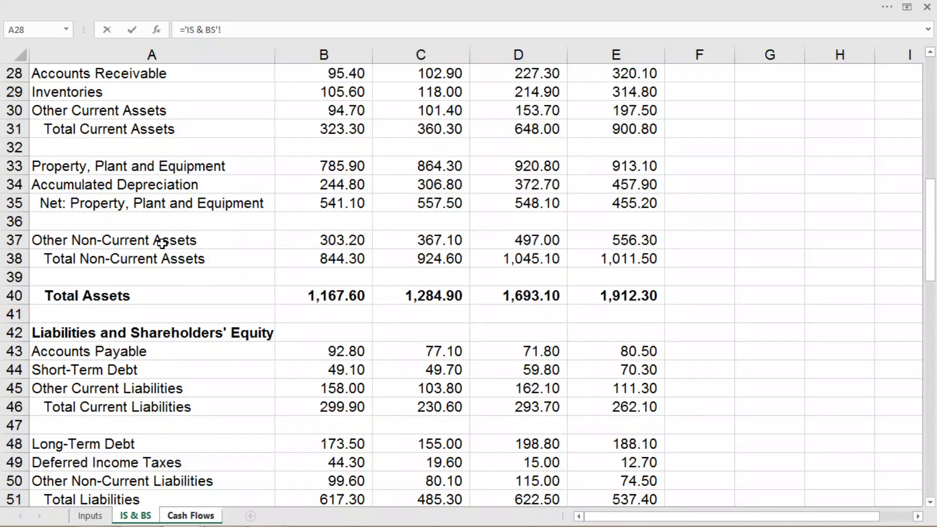
{"action": "left_click", "coordinate": [361, 241]}
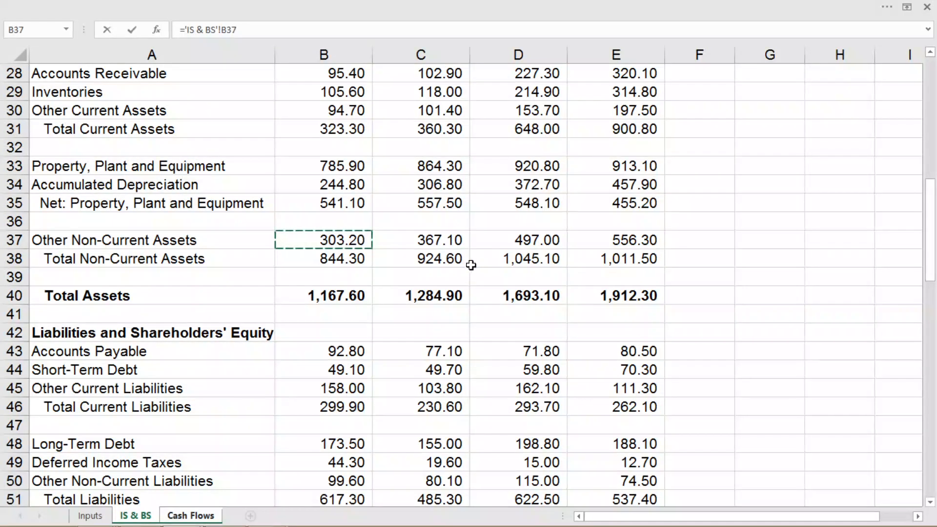
{"action": "type", "text": "-"}
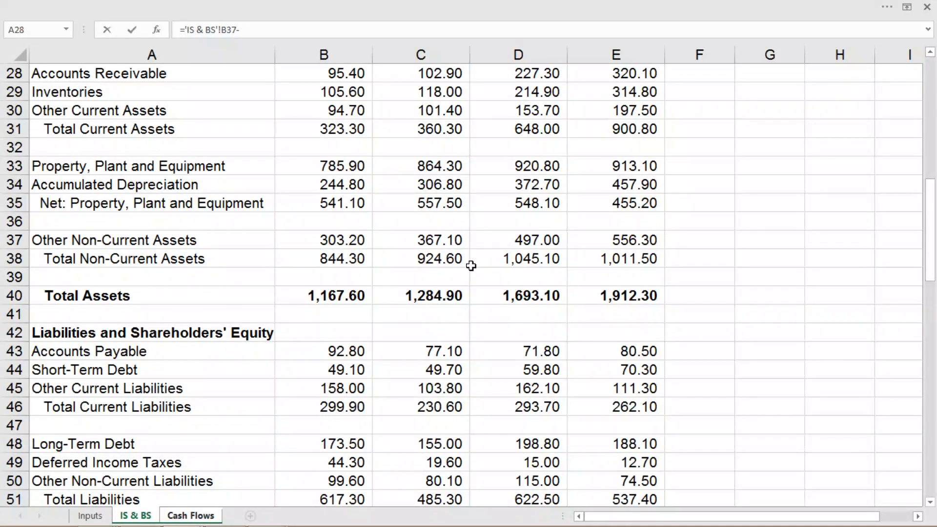
{"action": "left_click", "coordinate": [451, 245]}
{"action": "key", "text": "Return"}
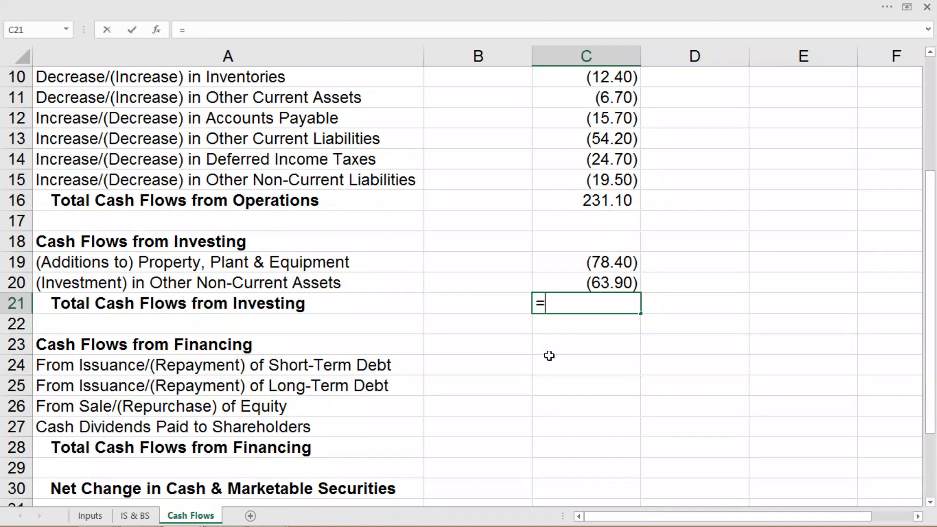
Total the 2016 Cash Flows from Investing in C21 with =SUM(C19:C20)
{"action": "type", "text": "=su"}
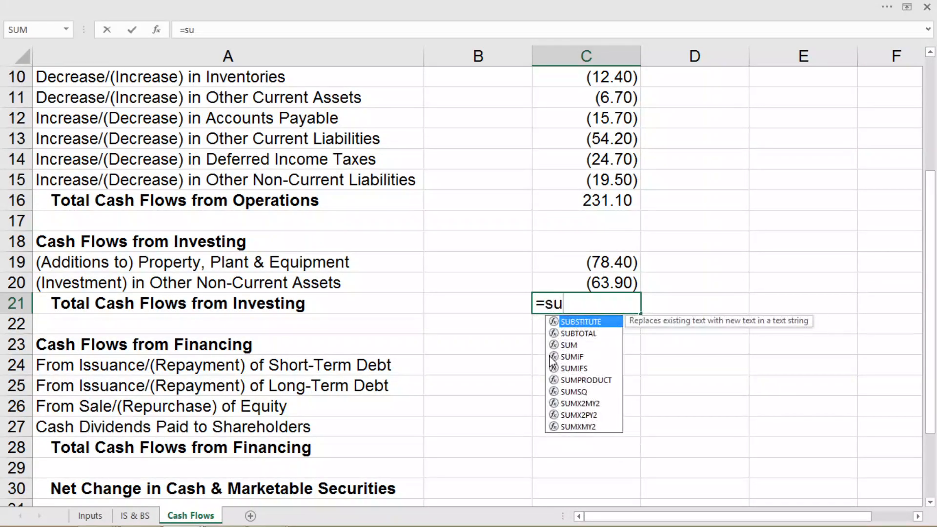
{"action": "type", "text": "m("}
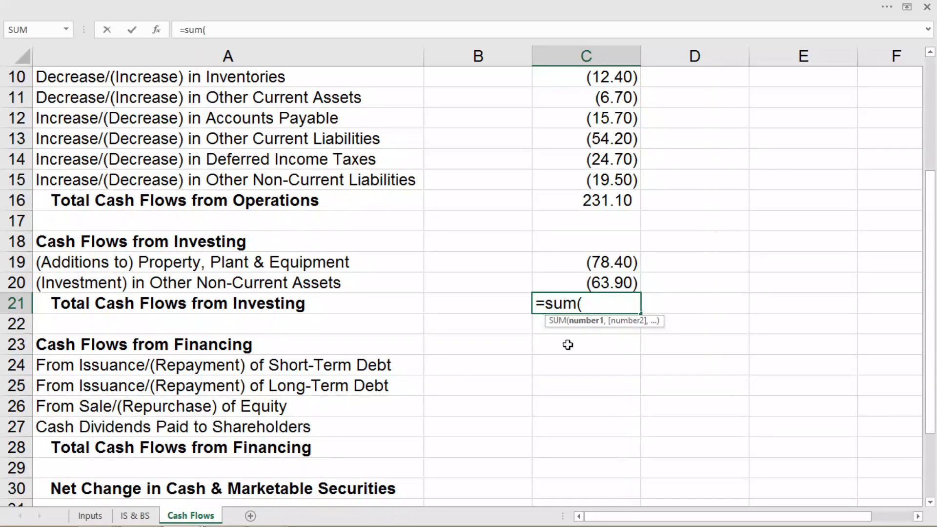
{"action": "left_click", "coordinate": [601, 269]}
{"action": "left_click_drag", "start_coordinate": [601, 269], "coordinate": [601, 285]}
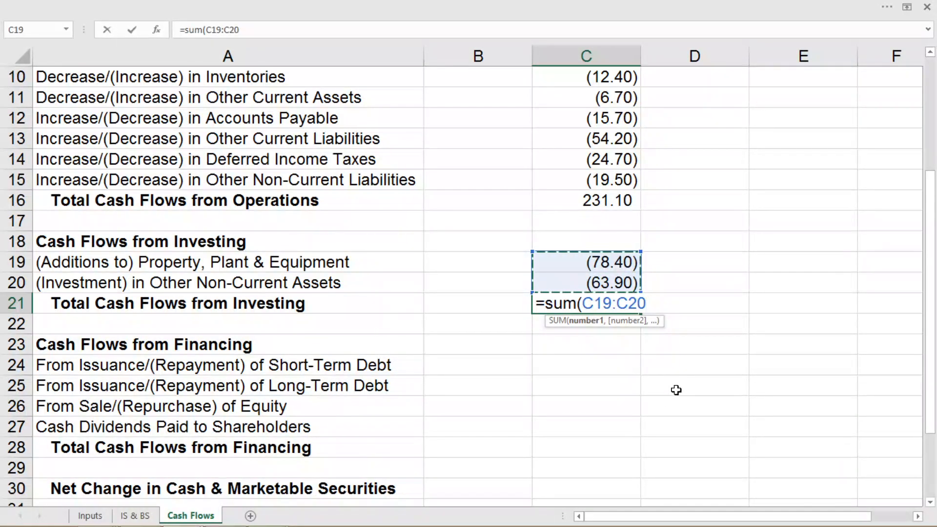
{"action": "type", "text": ")"}
{"action": "key", "text": "Return"}
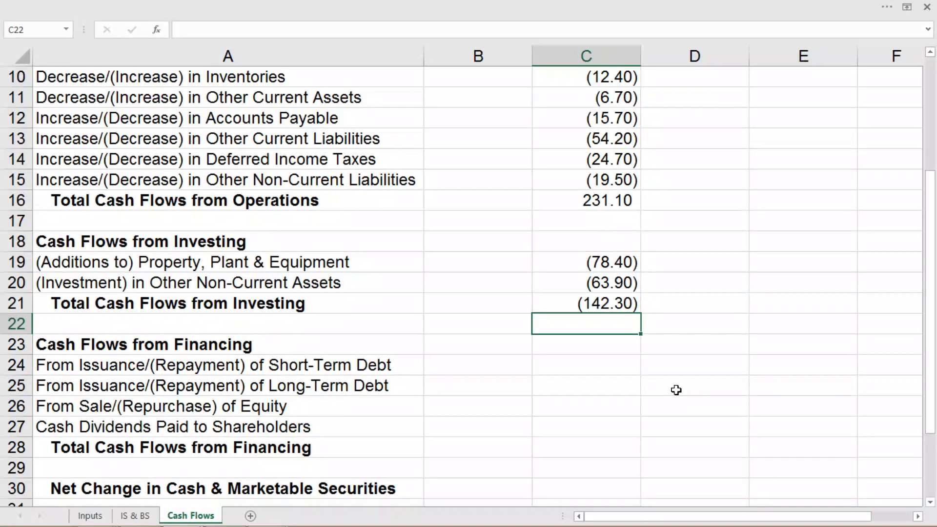
Calculate the 2016 issuance or repayment of Short-Term Debt in C24 as 2016 minus 2015, using ='IS & BS'!C44-'IS & BS'!B44
{"action": "key", "text": "Down"}
{"action": "key", "text": "Down"}
{"action": "scroll", "coordinate": [588, 361], "scroll_direction": "down", "scroll_amount": 3}
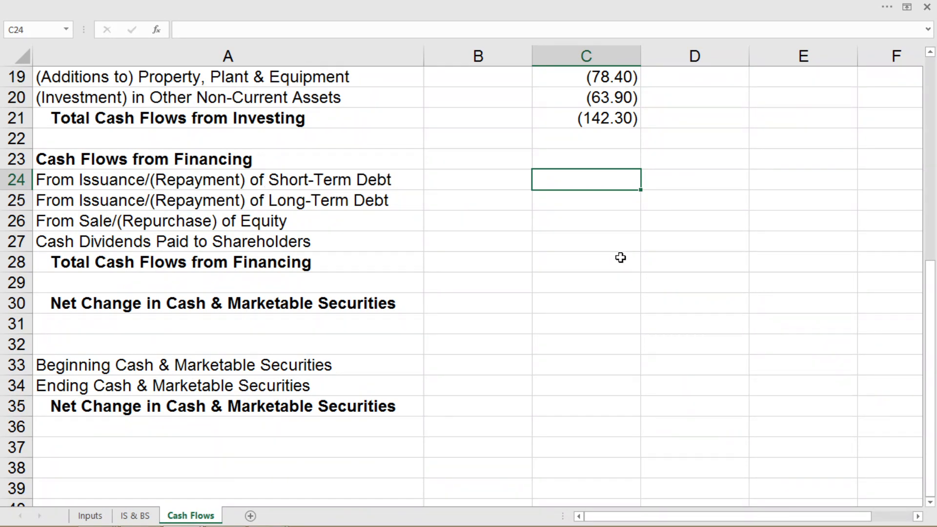
{"action": "type", "text": "="}
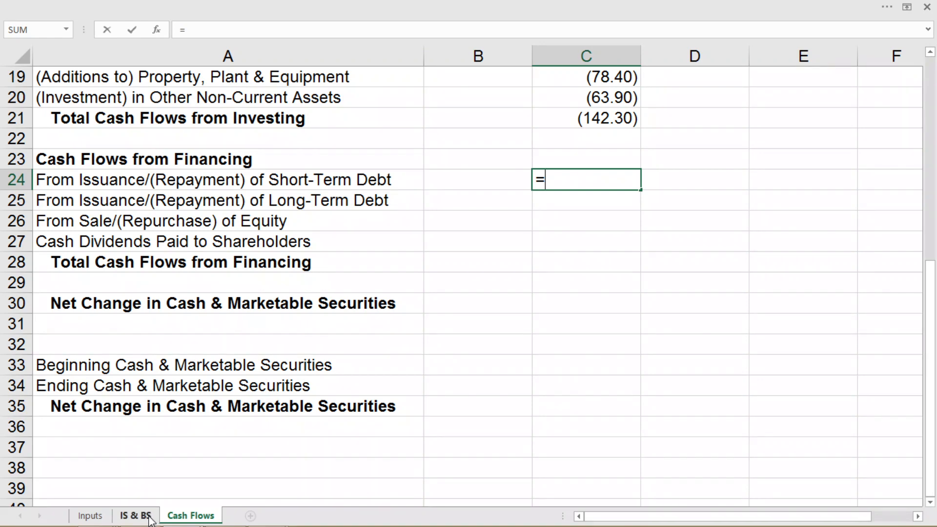
{"action": "left_click", "coordinate": [136, 516]}
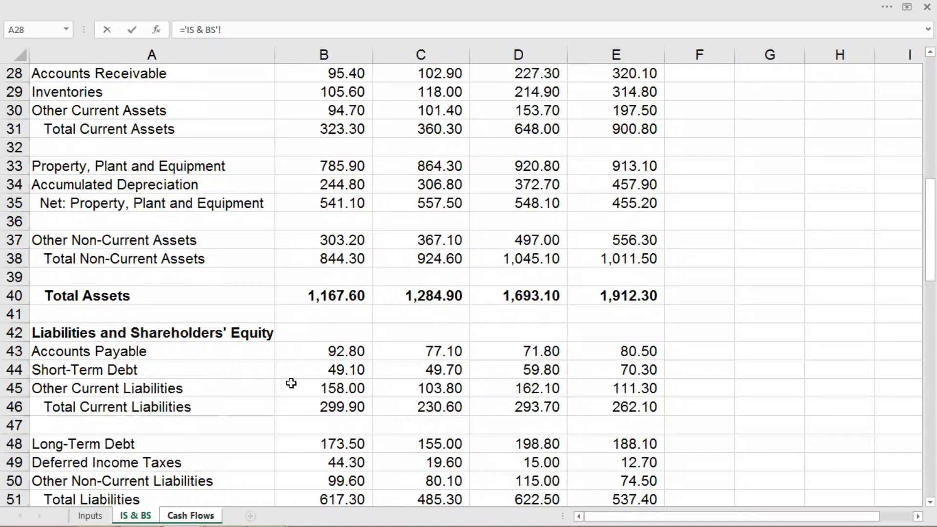
{"action": "left_click", "coordinate": [394, 369]}
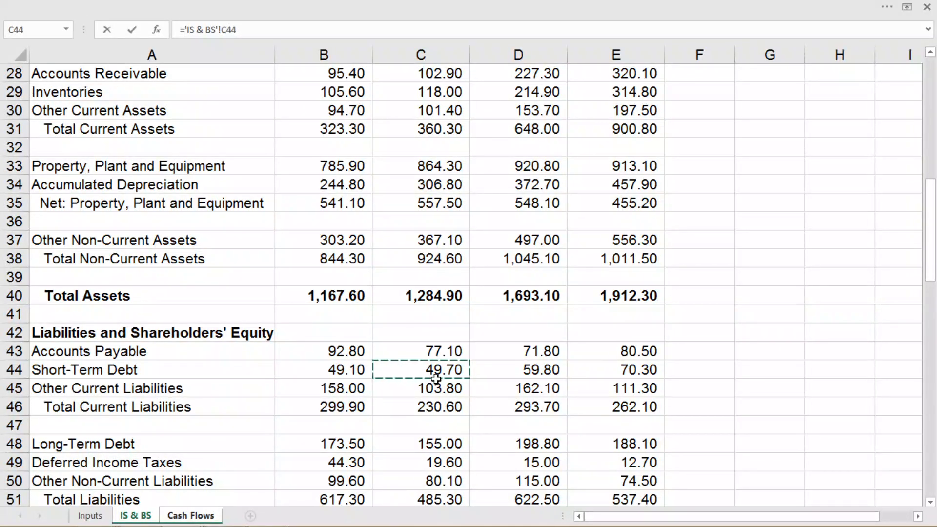
{"action": "type", "text": "="}
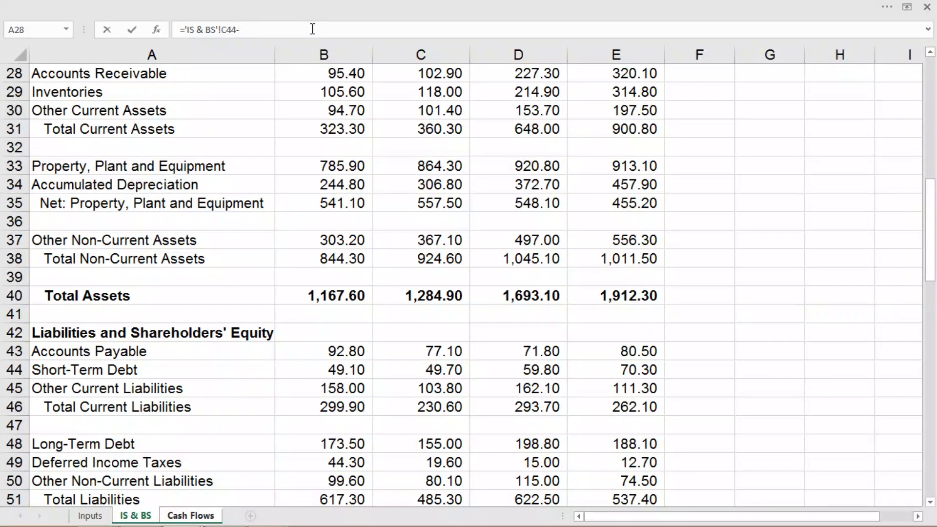
{"action": "left_click", "coordinate": [339, 370]}
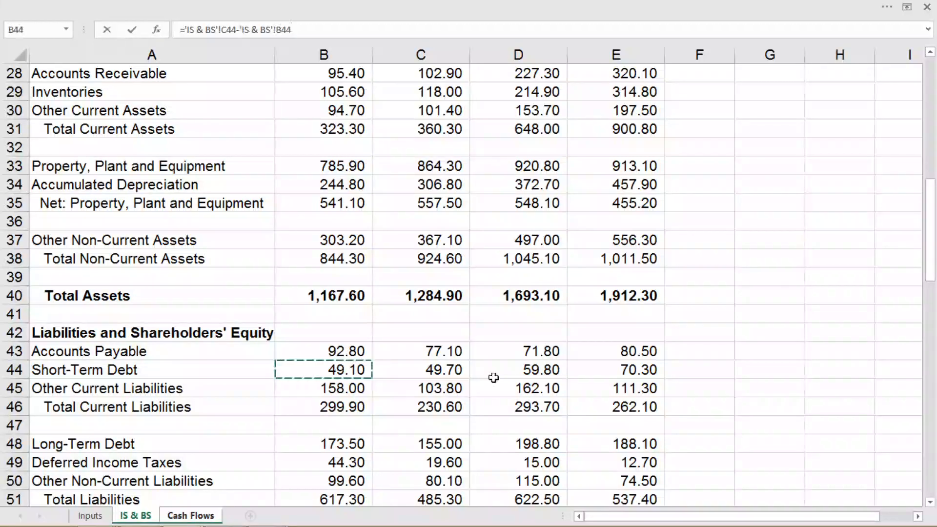
{"action": "key", "text": "Return"}
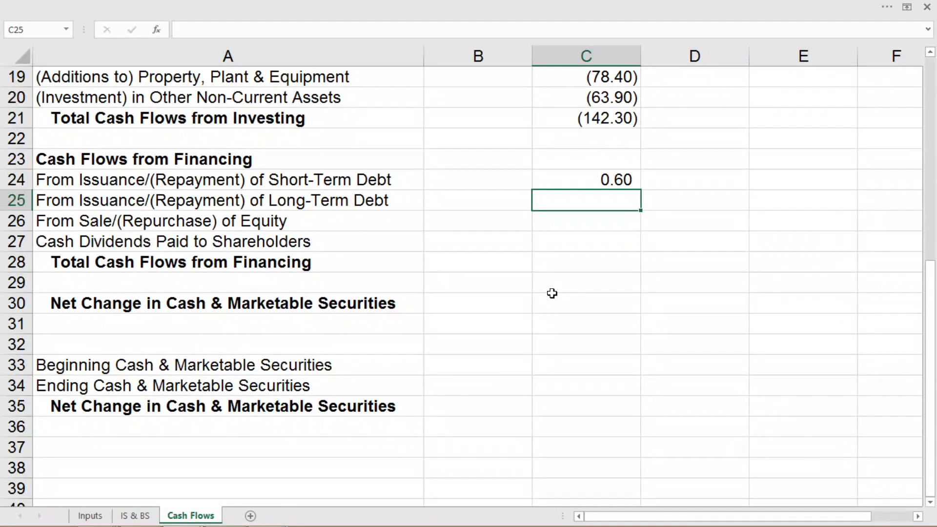
Calculate the 2016 issuance or repayment of Long-Term Debt in C25 with ='IS & BS'!C48-'IS & BS'!B48
{"action": "type", "text": "="}
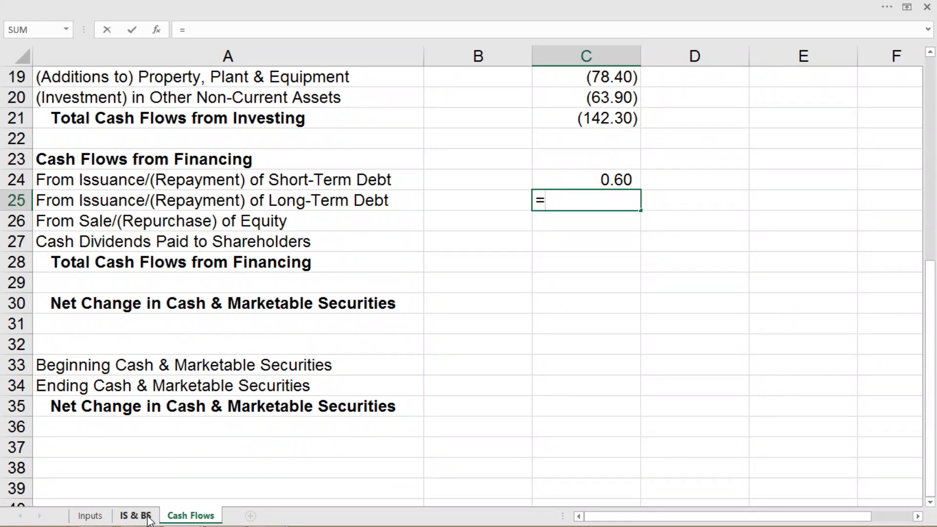
{"action": "left_click", "coordinate": [142, 516]}
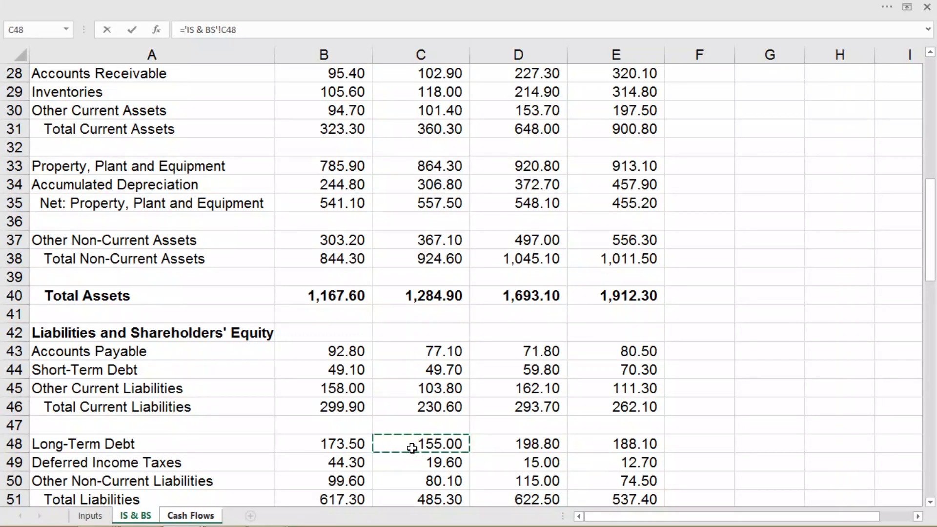
{"action": "type", "text": "-"}
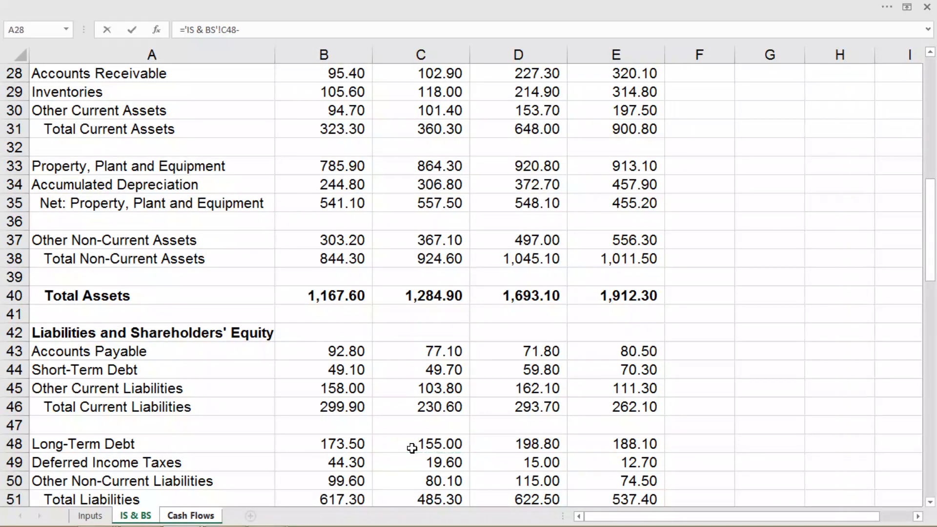
{"action": "left_click", "coordinate": [362, 445]}
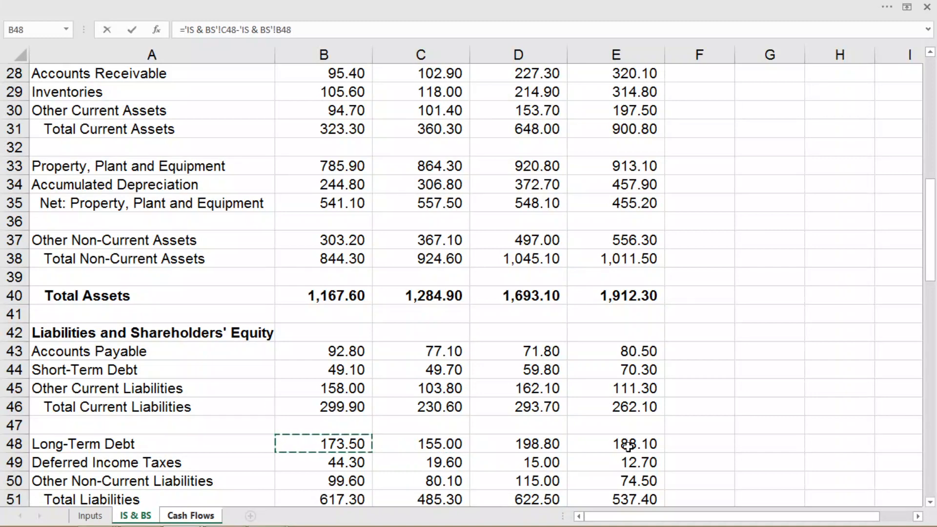
{"action": "key", "text": "Return"}
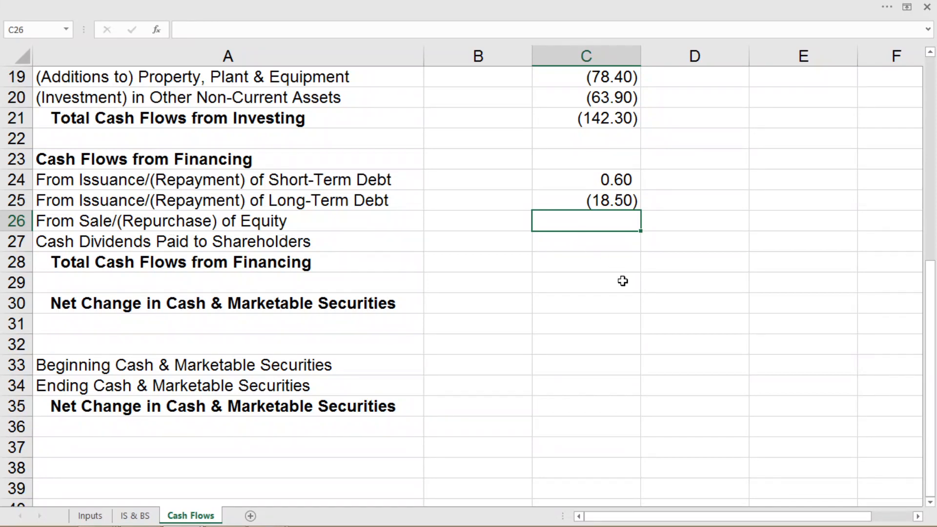
Calculate the 2016 sale or repurchase of Equity in C26 from the change in Paid-In Capital, using ='IS & BS'!C53-'IS & BS'!B53
{"action": "type", "text": "="}
{"action": "left_click", "coordinate": [135, 516]}
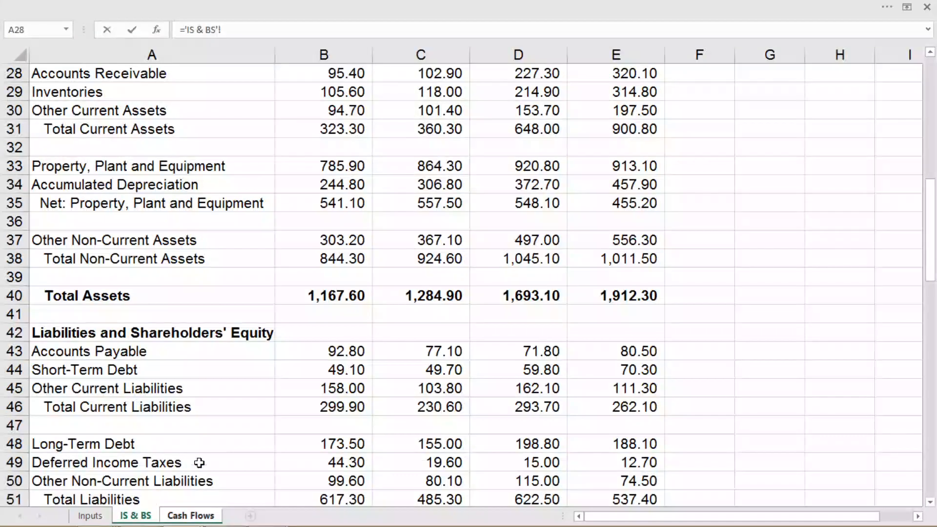
{"action": "scroll", "coordinate": [286, 430], "scroll_direction": "down", "scroll_amount": 2}
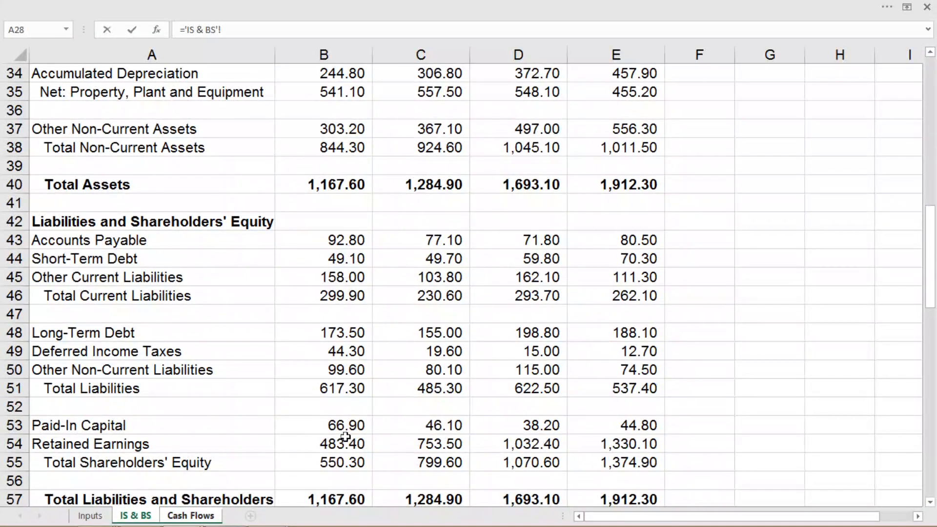
{"action": "left_click", "coordinate": [439, 429]}
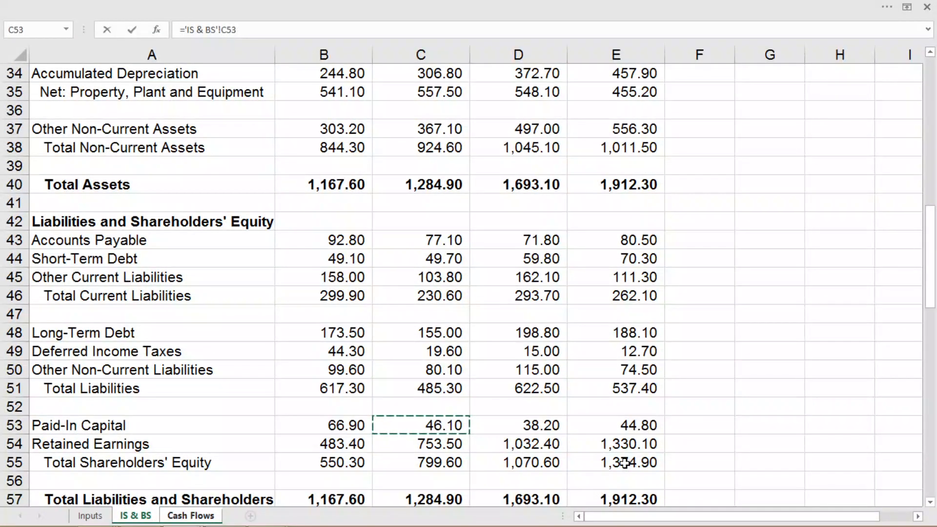
{"action": "type", "text": "-"}
{"action": "left_click", "coordinate": [346, 429]}
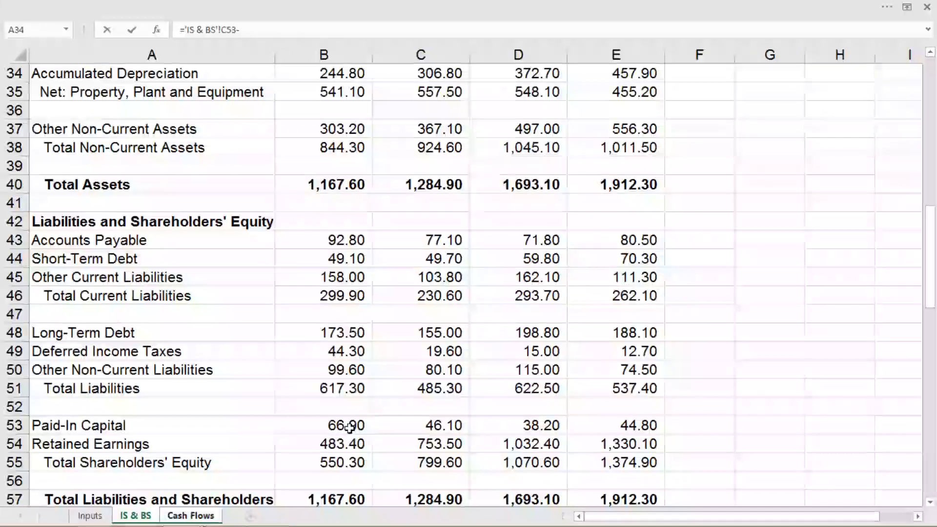
{"action": "key", "text": "Return"}
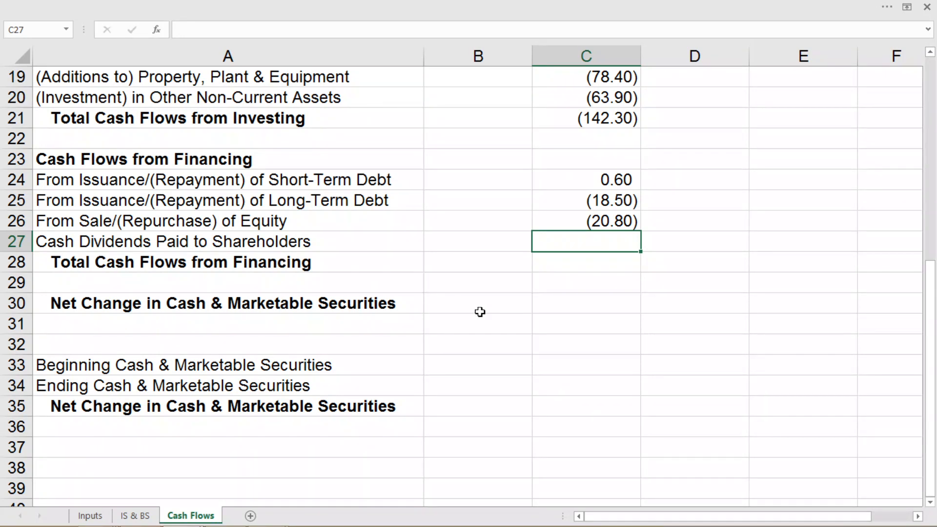
Enter the 2016 Cash Dividends Paid to Shareholders in C27 as a negative link to the income statement dividends, =-'IS & BS'!C22
{"action": "type", "text": "="}
{"action": "left_click", "coordinate": [140, 519]}
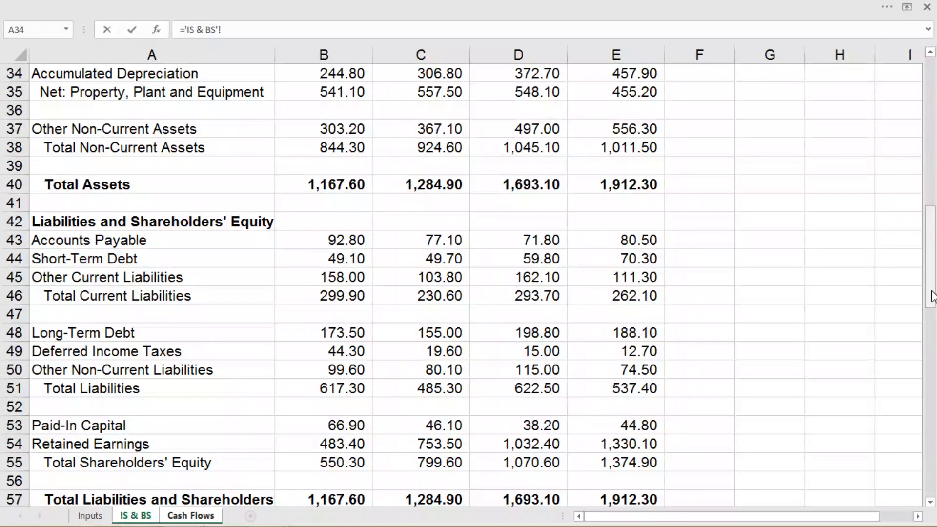
{"action": "left_click_drag", "start_coordinate": [932, 297], "coordinate": [933, 210]}
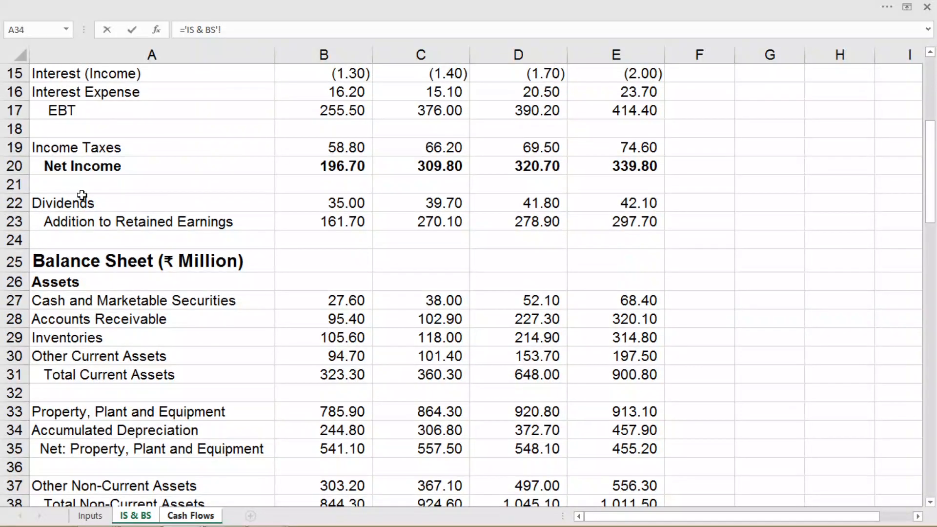
{"action": "left_click", "coordinate": [455, 202]}
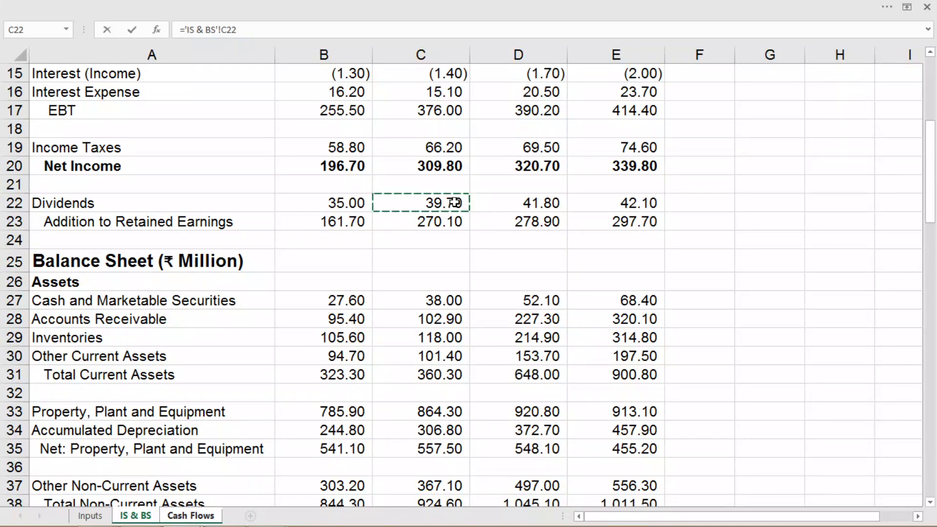
{"action": "left_click", "coordinate": [185, 29]}
{"action": "type", "text": "-"}
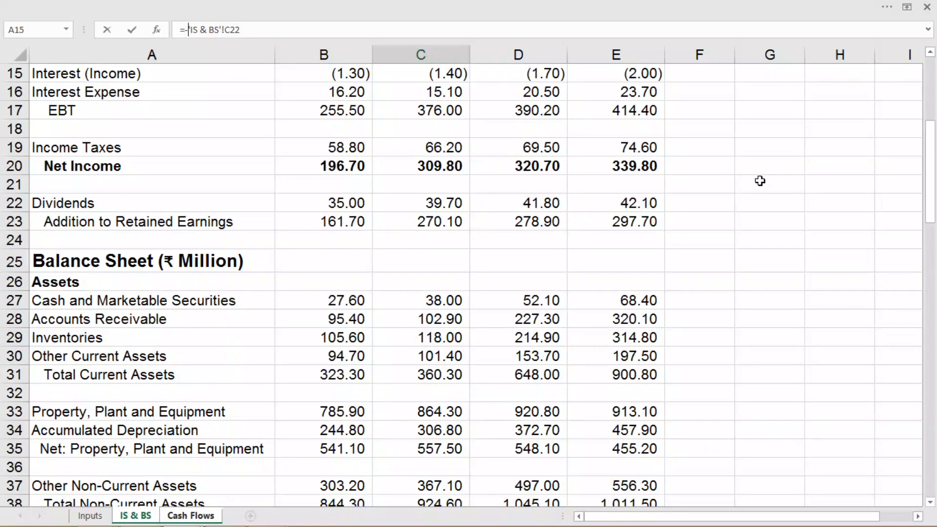
{"action": "key", "text": "Return"}
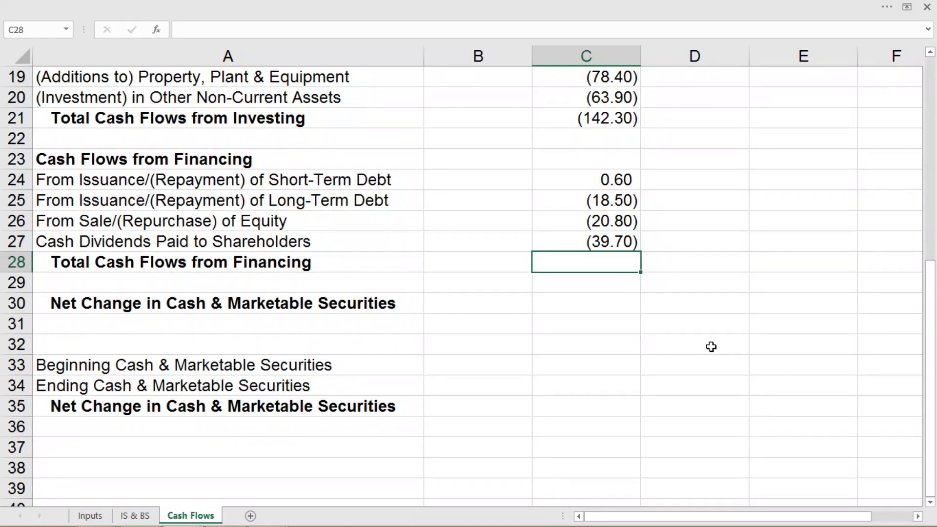
Total the 2016 Cash Flows from Financing in C28 with =SUM(C24:C27)
{"action": "type", "text": "=sum("}
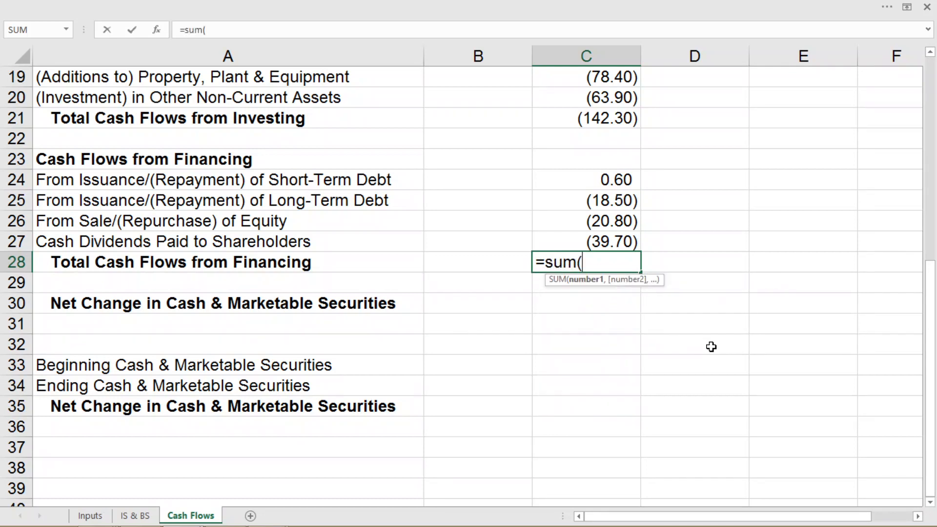
{"action": "left_click_drag", "start_coordinate": [602, 179], "coordinate": [594, 241]}
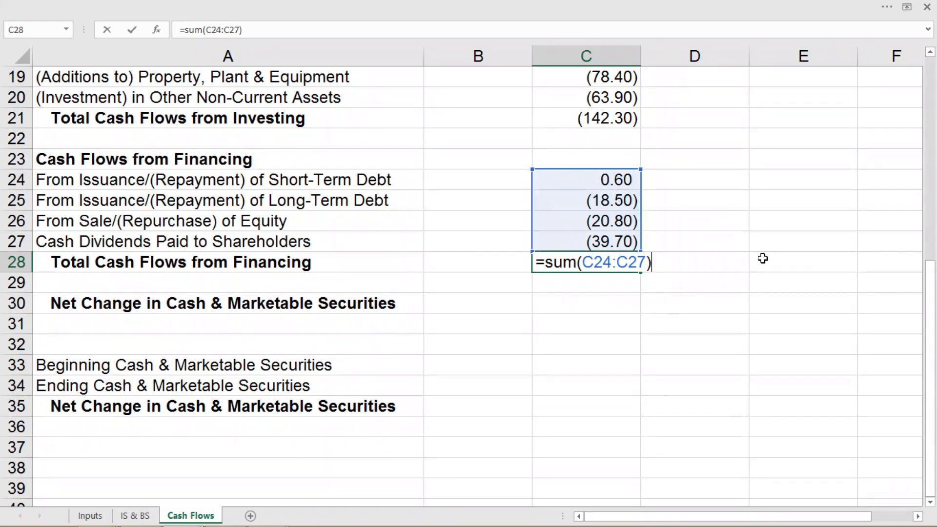
{"action": "key", "text": "Return"}
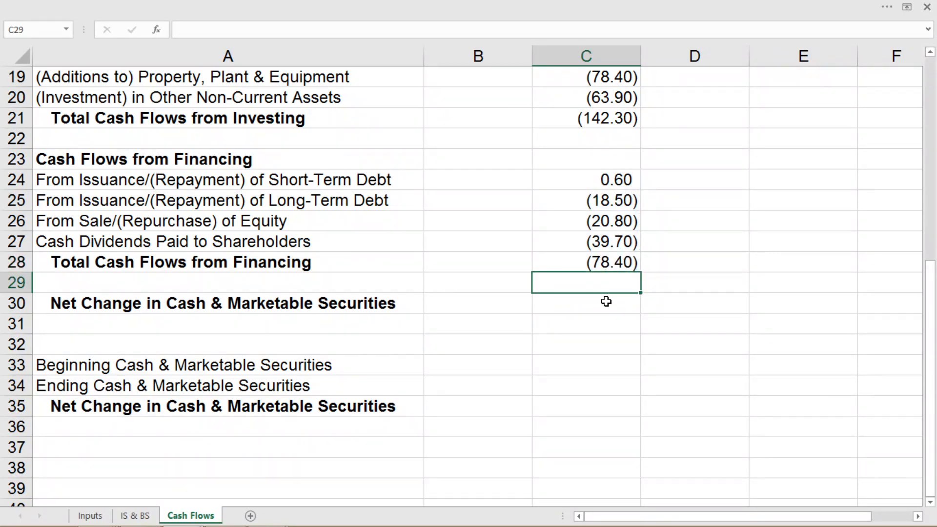
Calculate the 2016 Net Change in Cash & Marketable Securities in C30 by adding the three section totals, =C16+C21+C28
{"action": "left_click", "coordinate": [606, 302]}
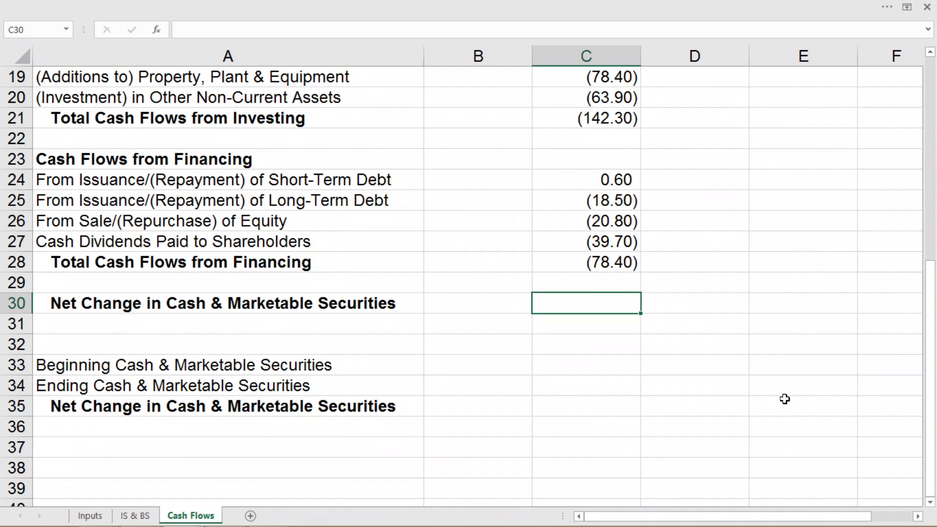
{"action": "type", "text": "="}
{"action": "scroll", "coordinate": [666, 360], "scroll_direction": "up", "scroll_amount": 2}
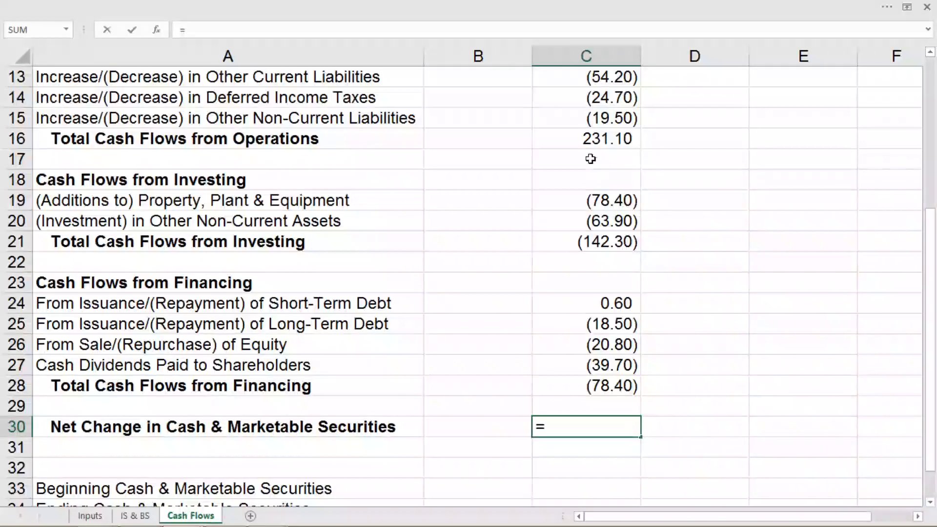
{"action": "left_click", "coordinate": [584, 137]}
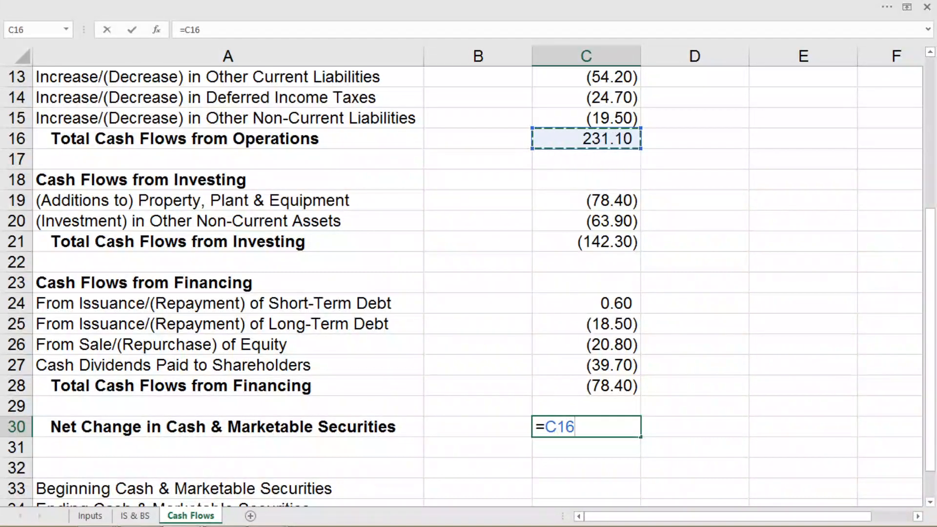
{"action": "type", "text": "+"}
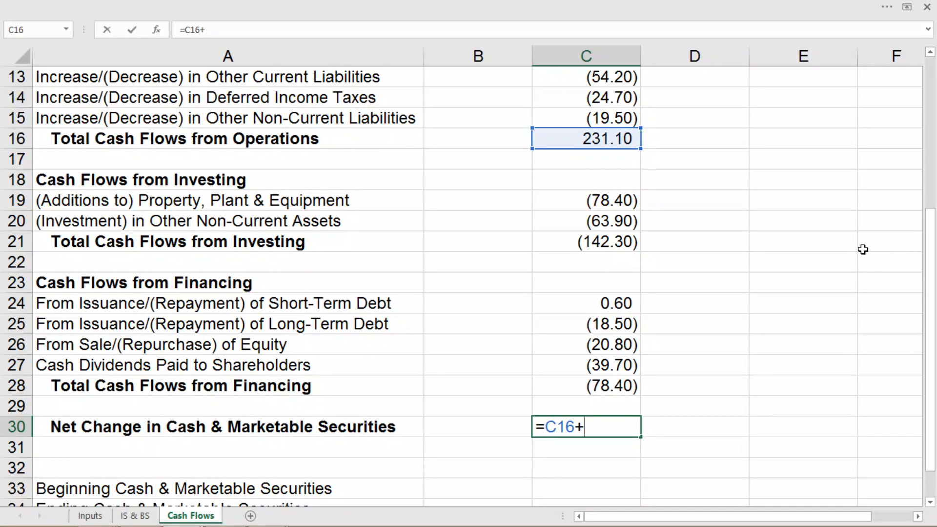
{"action": "left_click", "coordinate": [631, 237]}
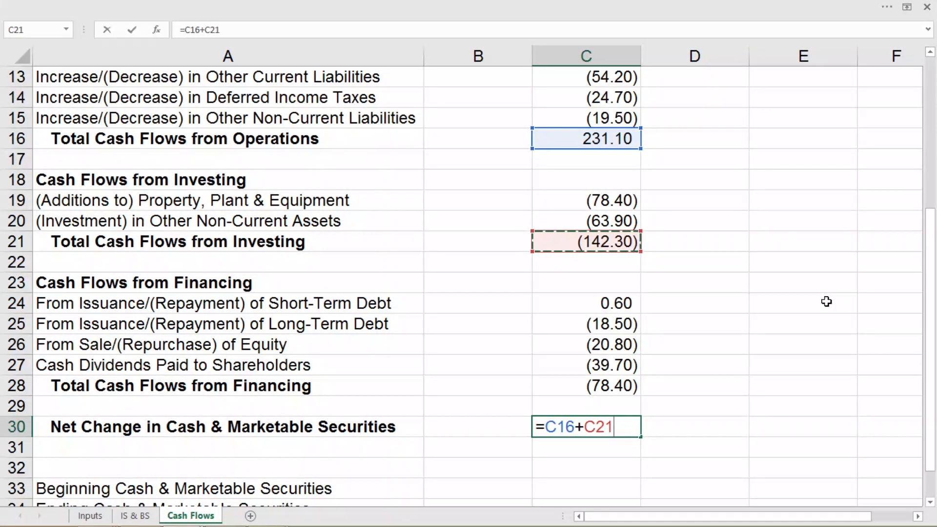
{"action": "type", "text": "+"}
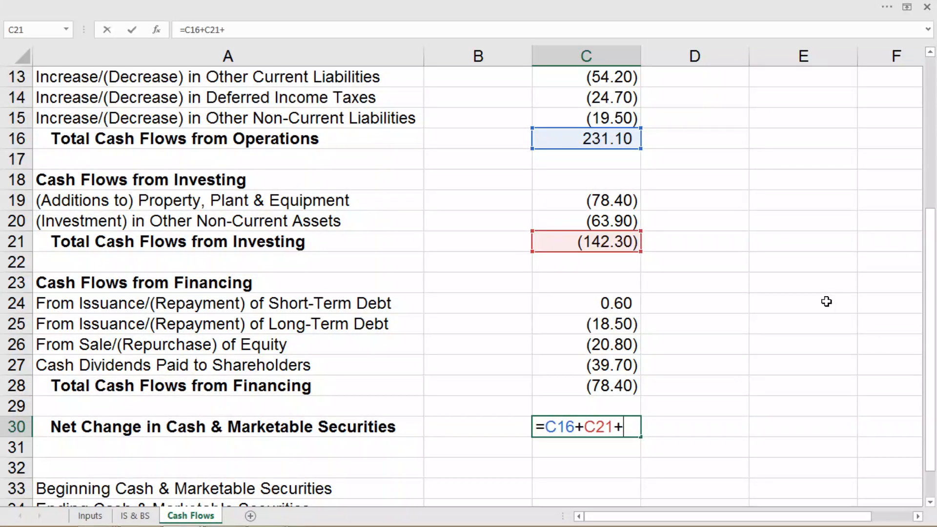
{"action": "left_click", "coordinate": [626, 383]}
{"action": "key", "text": "Return"}
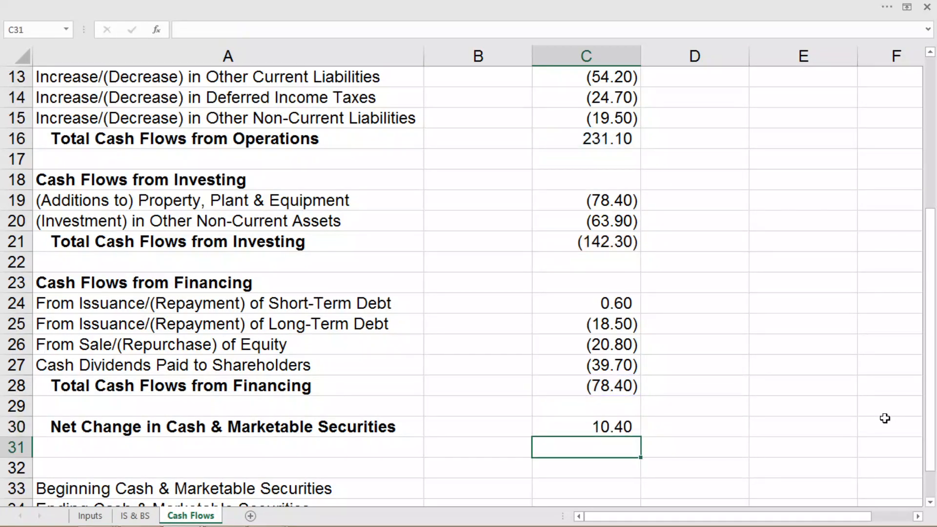
Link the 2016 Beginning Cash & Marketable Securities in C33 to the 2015 balance with ='IS & BS'!B27
{"action": "scroll", "coordinate": [884, 418], "scroll_direction": "down", "scroll_amount": 2}
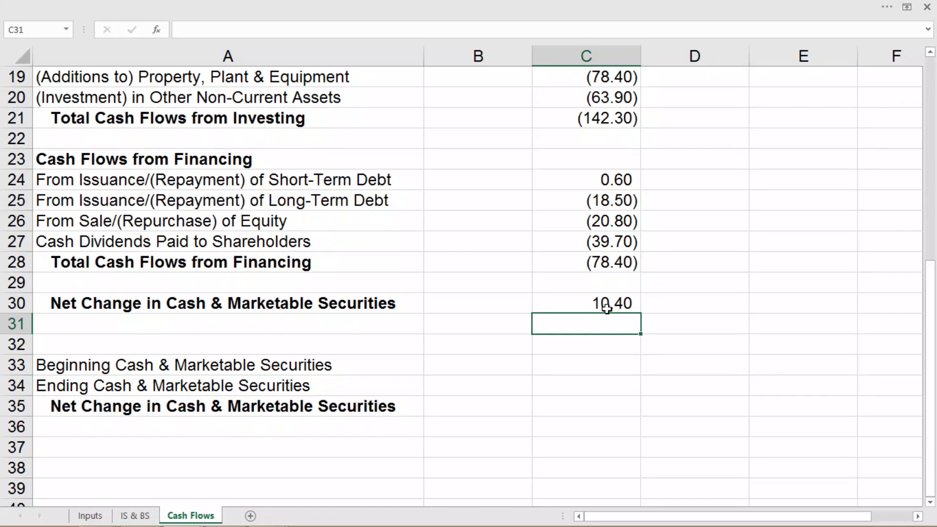
{"action": "left_click", "coordinate": [609, 364]}
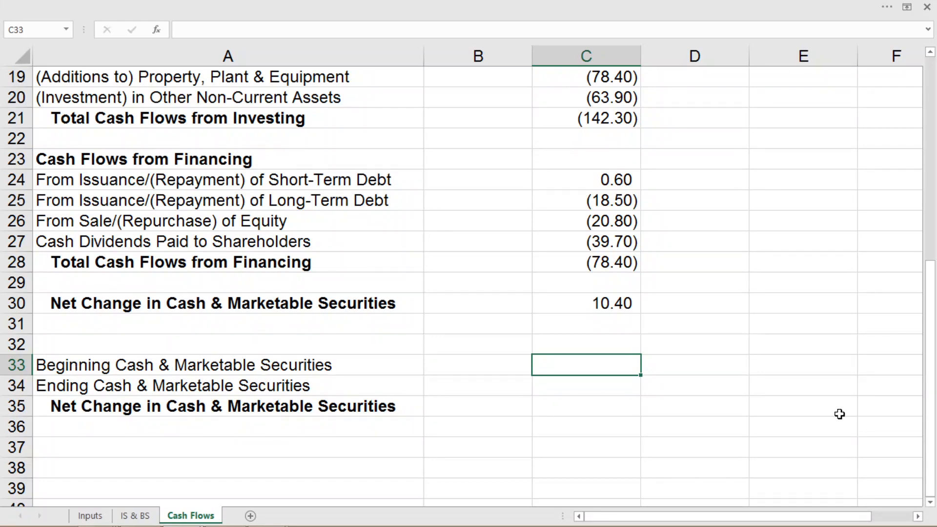
{"action": "type", "text": "="}
{"action": "left_click", "coordinate": [145, 517]}
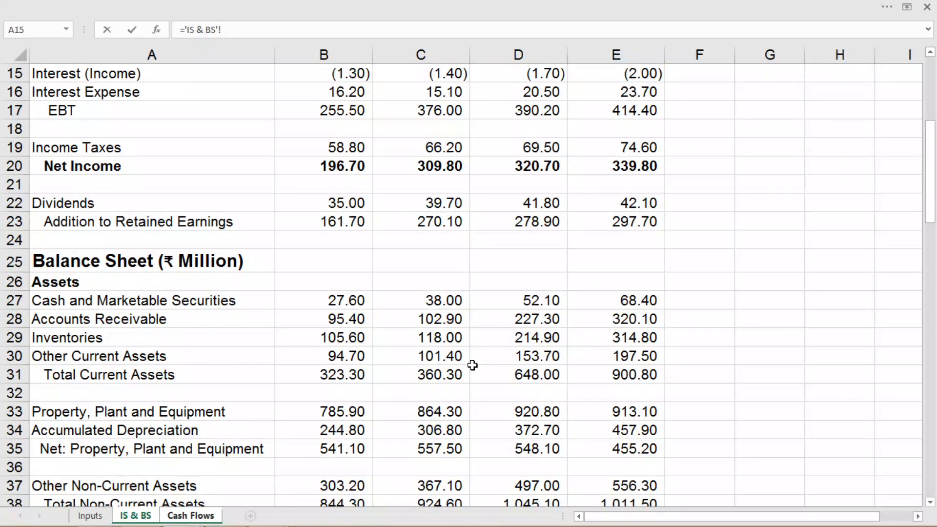
{"action": "left_click", "coordinate": [329, 302]}
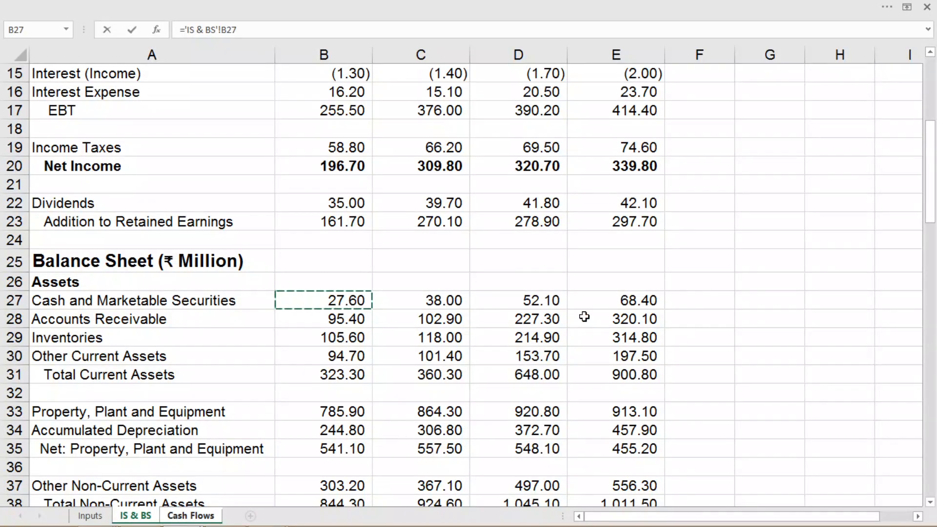
{"action": "key", "text": "Return"}
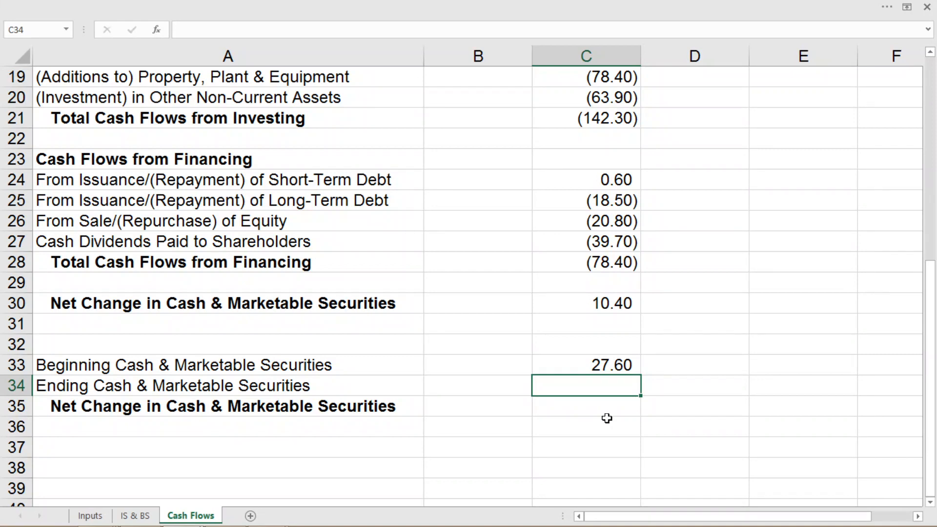
Link the 2016 Ending Cash & Marketable Securities in C34 to the 2016 balance with ='IS & BS'!C27
{"action": "type", "text": "="}
{"action": "left_click", "coordinate": [135, 515]}
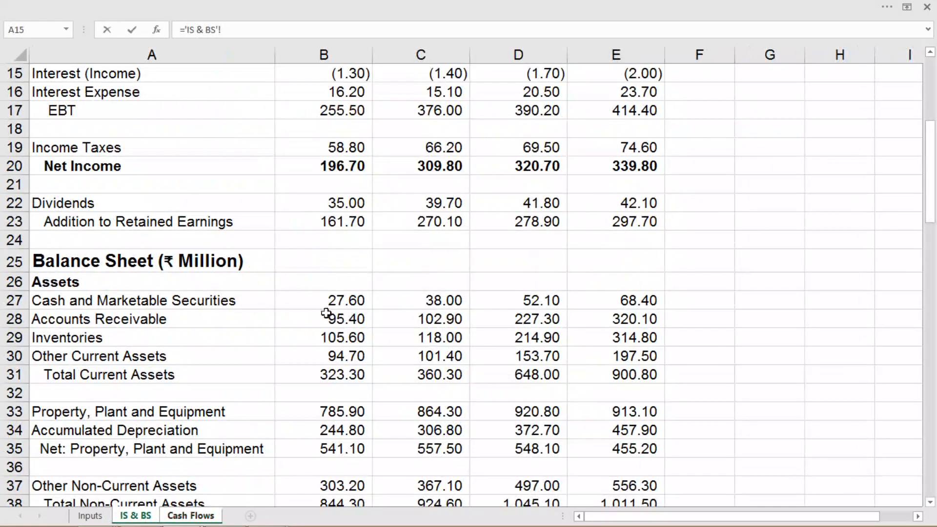
{"action": "left_click", "coordinate": [403, 296]}
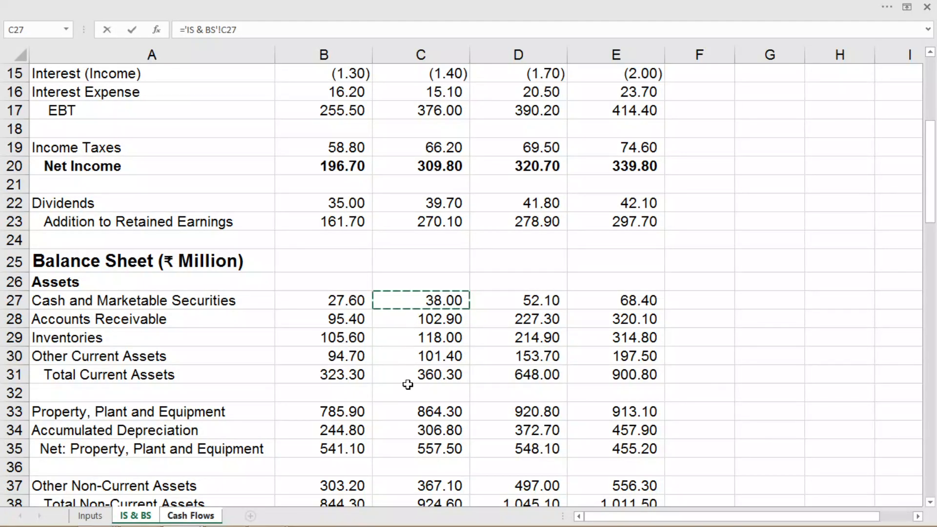
{"action": "key", "text": "Return"}
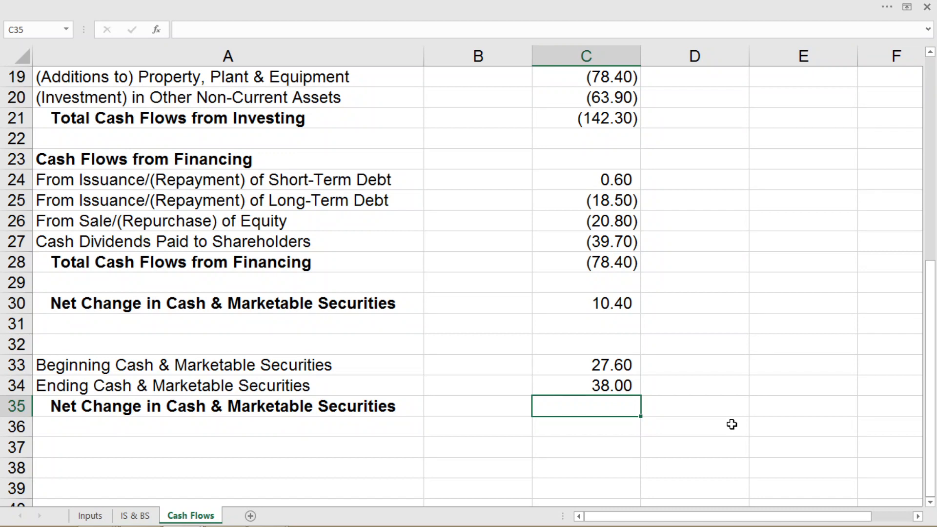
Calculate the 2016 net change in C35 as ending minus beginning cash with =C34-C33, and compare it with C30
{"action": "type", "text": "="}
{"action": "left_click", "coordinate": [610, 386]}
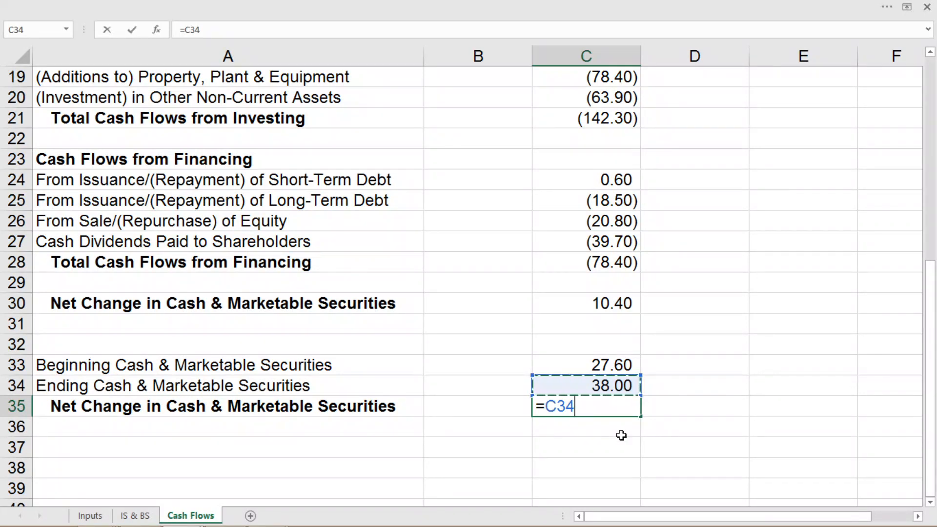
{"action": "type", "text": "-"}
{"action": "left_click", "coordinate": [594, 361]}
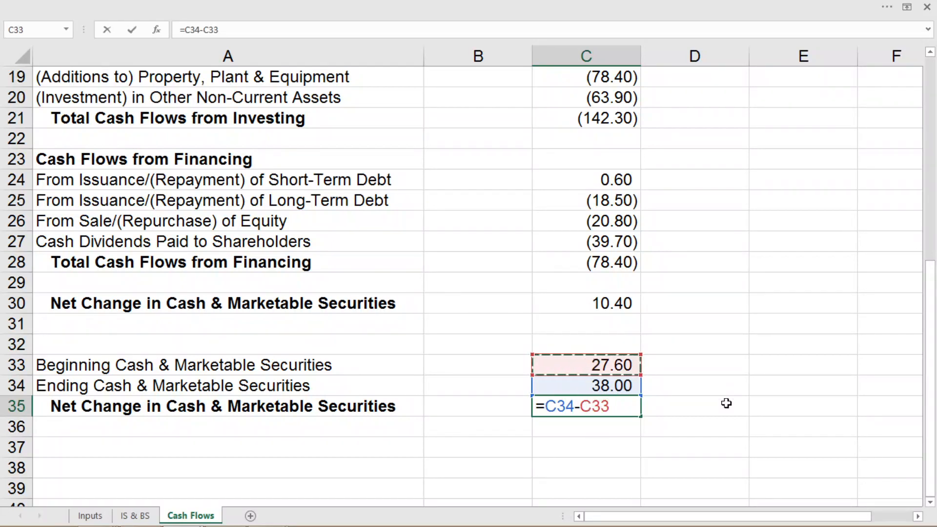
{"action": "key", "text": "Return"}
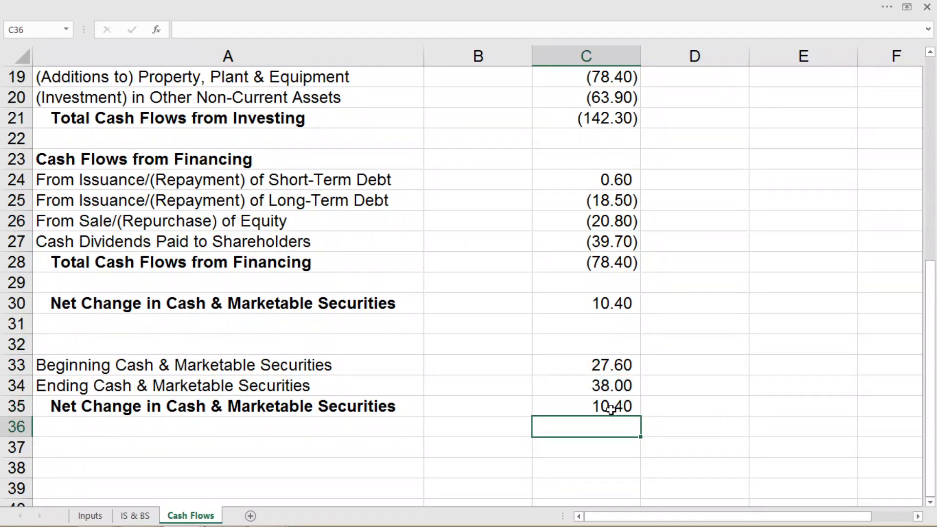
{"action": "left_click", "coordinate": [610, 409]}
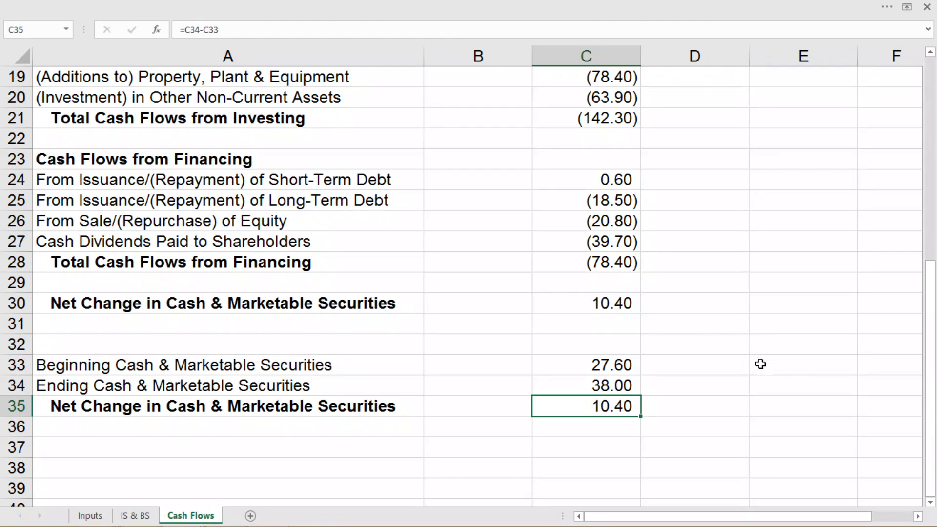
{"action": "left_click", "coordinate": [624, 315]}
{"action": "left_click", "coordinate": [618, 303]}
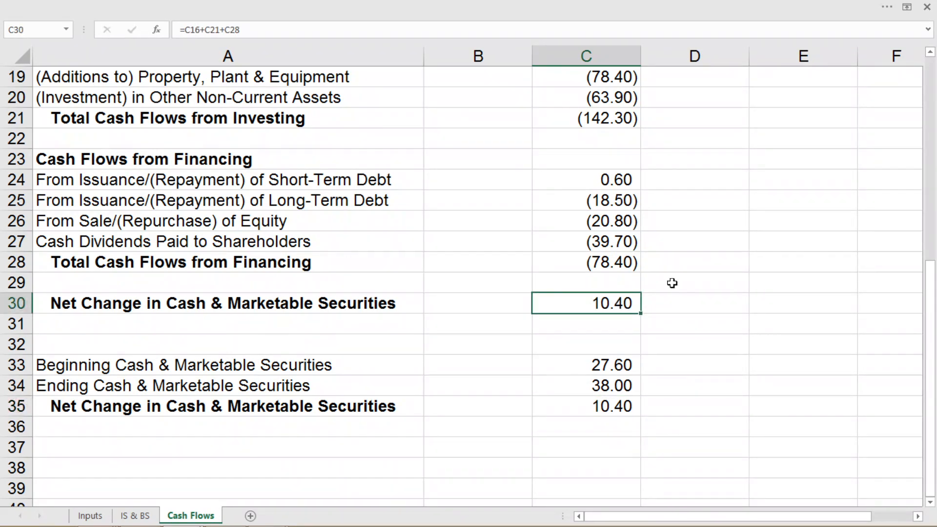
Copy the 2016 operations formulas in C9:C16 and investing formulas in C19:C21 across to 2017 and 2018 in columns D and E
{"action": "scroll", "coordinate": [672, 283], "scroll_direction": "up", "scroll_amount": 5}
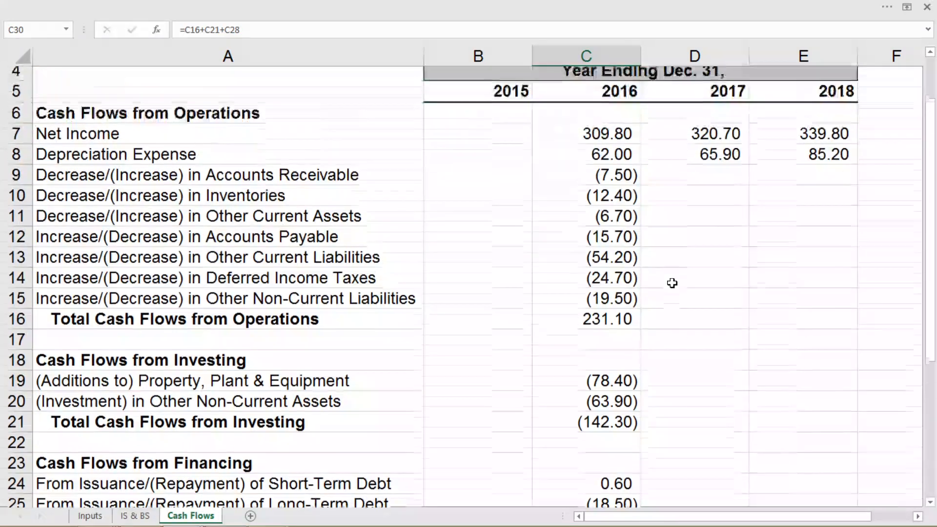
{"action": "left_click", "coordinate": [618, 181]}
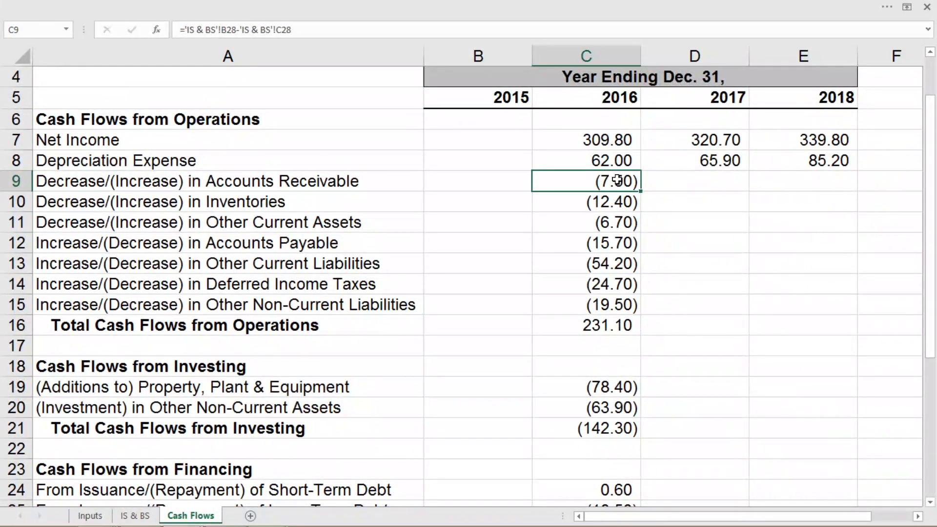
{"action": "left_click_drag", "start_coordinate": [618, 181], "coordinate": [851, 338]}
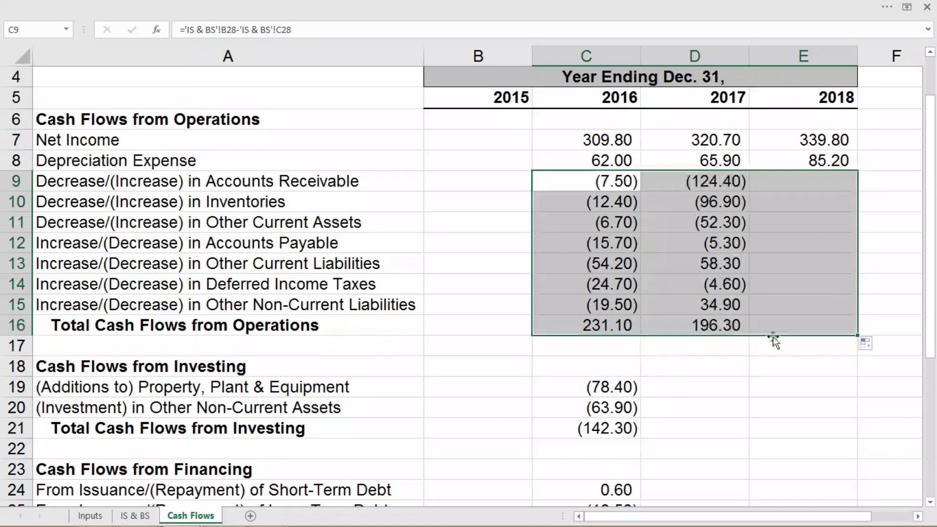
{"action": "scroll", "coordinate": [767, 342], "scroll_direction": "down", "scroll_amount": 2}
{"action": "left_click_drag", "start_coordinate": [629, 263], "coordinate": [825, 306]}
Copy the financing formulas in C24:C28 and the net change formula in C30 across to columns D and E
{"action": "scroll", "coordinate": [740, 329], "scroll_direction": "down", "scroll_amount": 2}
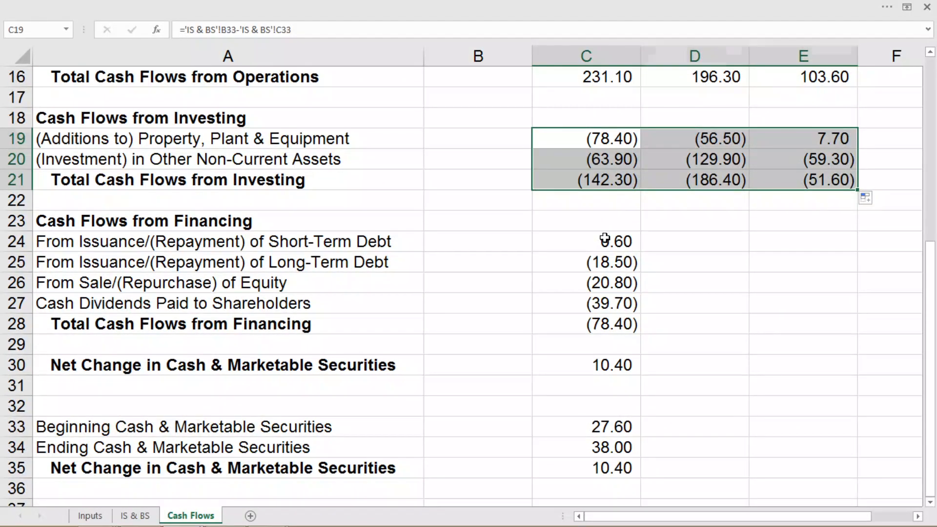
{"action": "left_click_drag", "start_coordinate": [601, 249], "coordinate": [834, 331]}
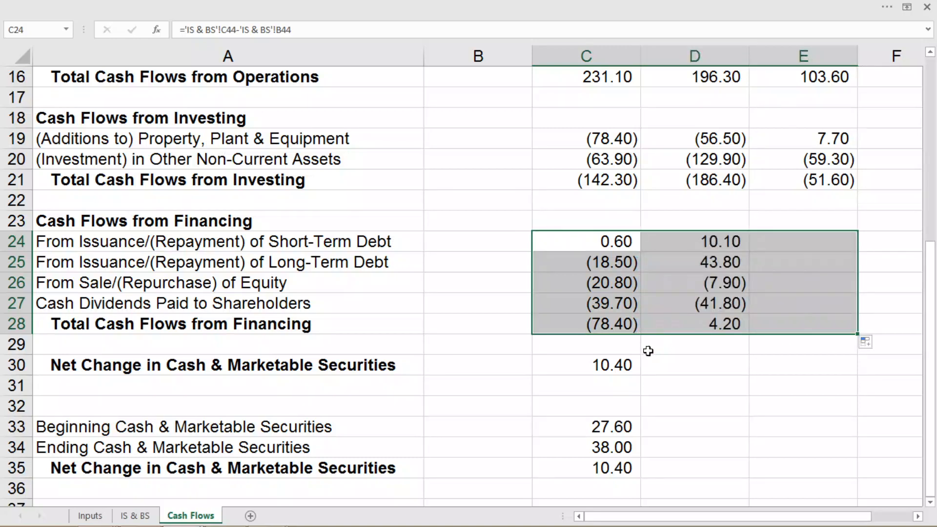
{"action": "scroll", "coordinate": [645, 352], "scroll_direction": "down", "scroll_amount": 1}
{"action": "left_click", "coordinate": [597, 299]}
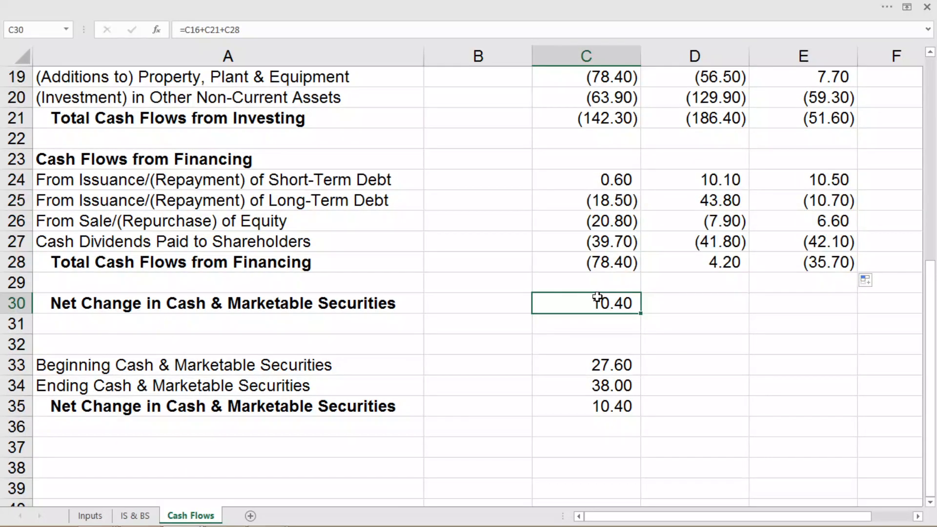
{"action": "left_click_drag", "start_coordinate": [639, 313], "coordinate": [825, 319]}
Copy the cash reconciliation formulas in C33:C35 across to columns D and E, and check the row 35 net changes against row 30
{"action": "scroll", "coordinate": [712, 352], "scroll_direction": "down", "scroll_amount": 2}
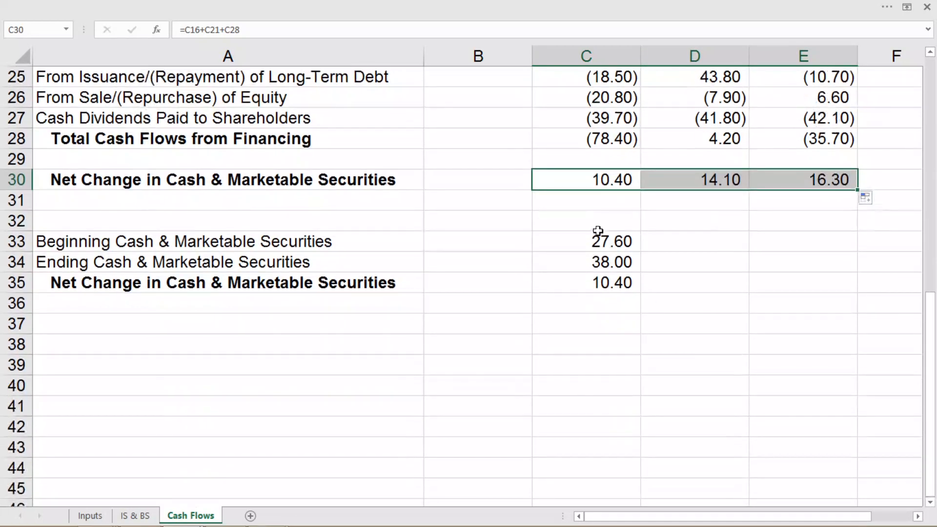
{"action": "left_click_drag", "start_coordinate": [594, 238], "coordinate": [589, 282]}
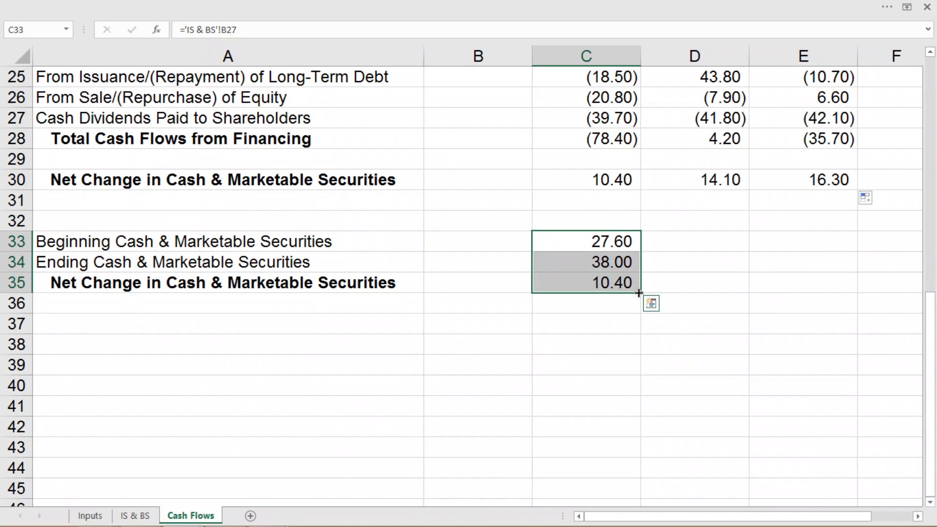
{"action": "left_click_drag", "start_coordinate": [684, 292], "coordinate": [812, 297]}
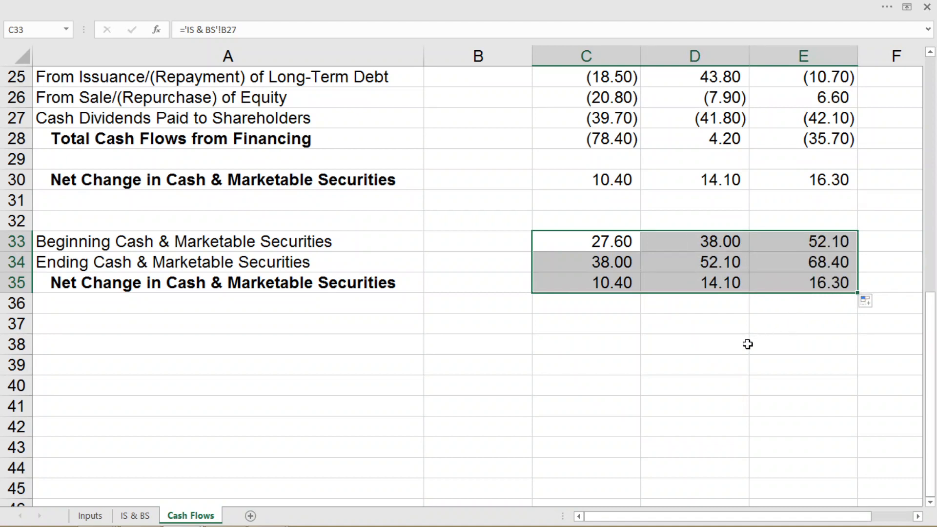
{"action": "left_click", "coordinate": [734, 330]}
{"action": "left_click", "coordinate": [718, 282]}
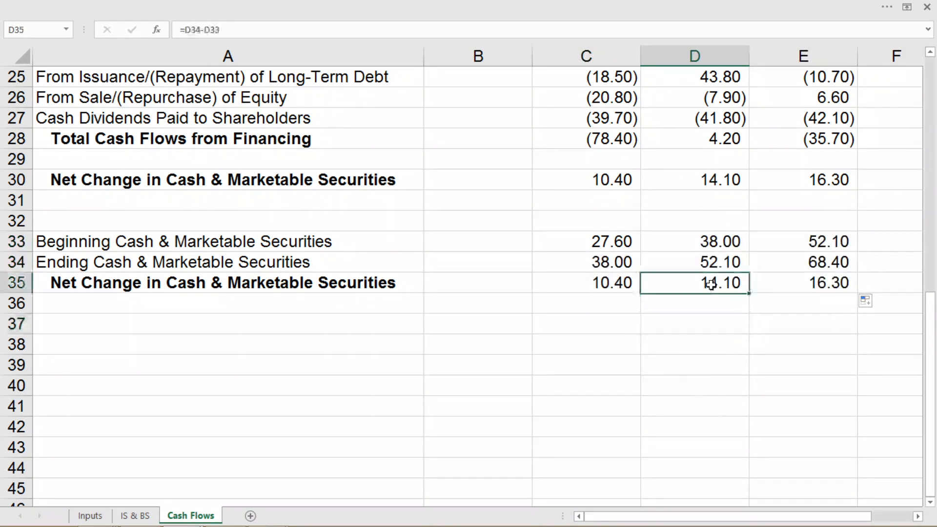
{"action": "left_click", "coordinate": [715, 178]}
{"action": "left_click", "coordinate": [825, 182]}
{"action": "left_click", "coordinate": [828, 283]}
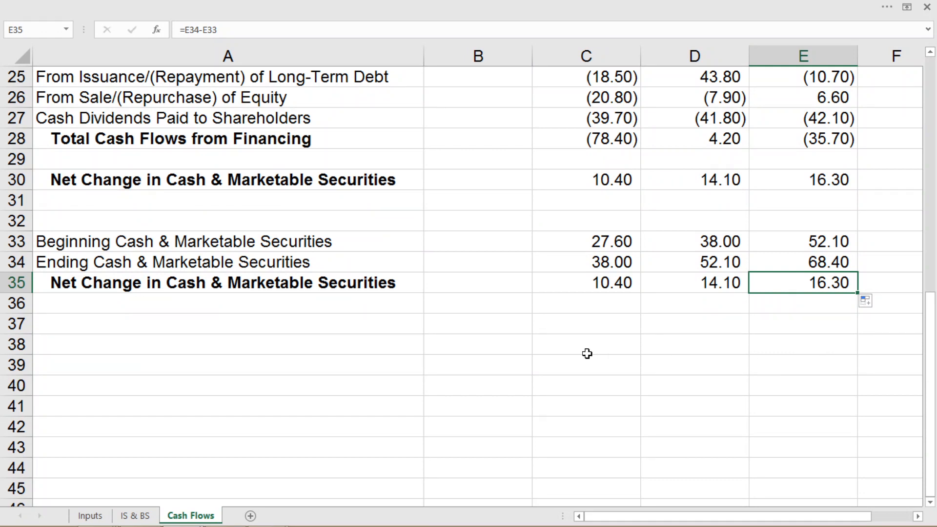
{"action": "scroll", "coordinate": [587, 353], "scroll_direction": "up", "scroll_amount": 3}
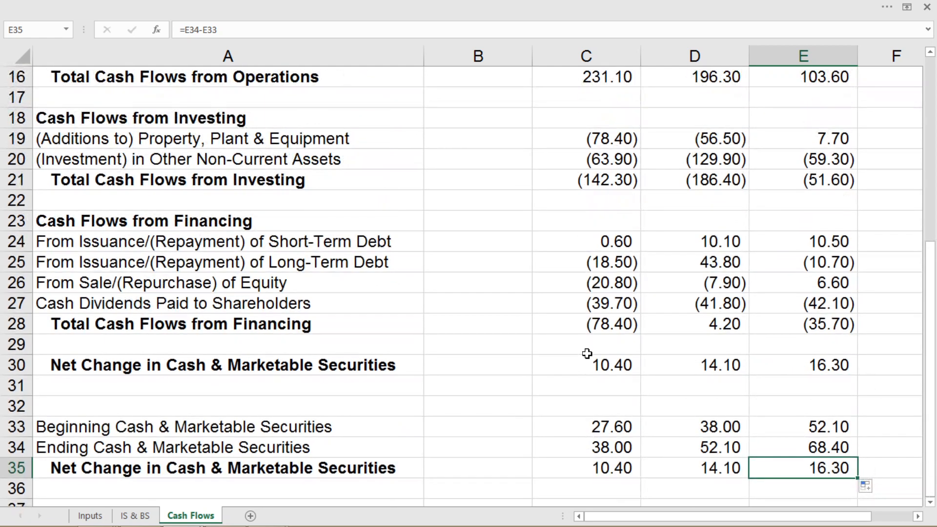